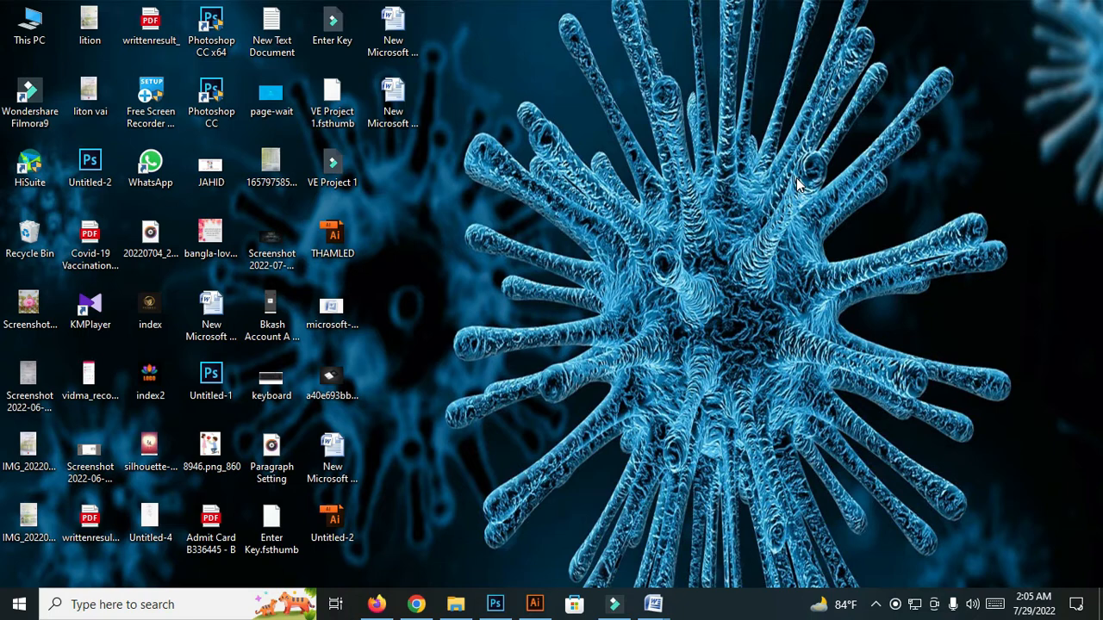
Step: Switch to the blank Word document and start a WordArt in the black upward-arched style, third in the first row
mouse_move(664, 607)
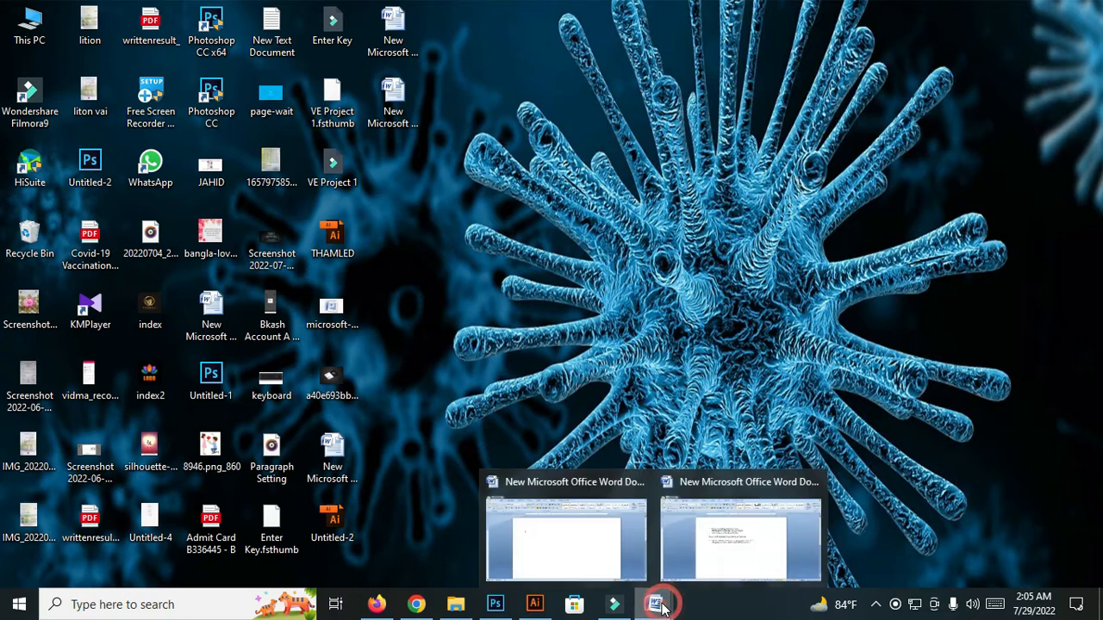
click(596, 564)
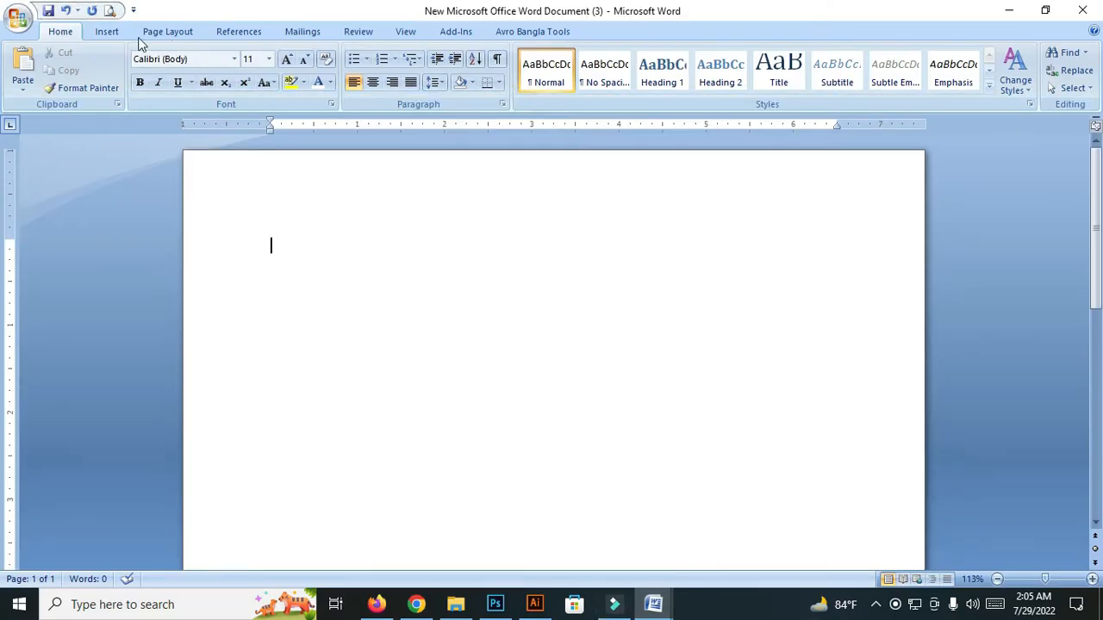
click(107, 31)
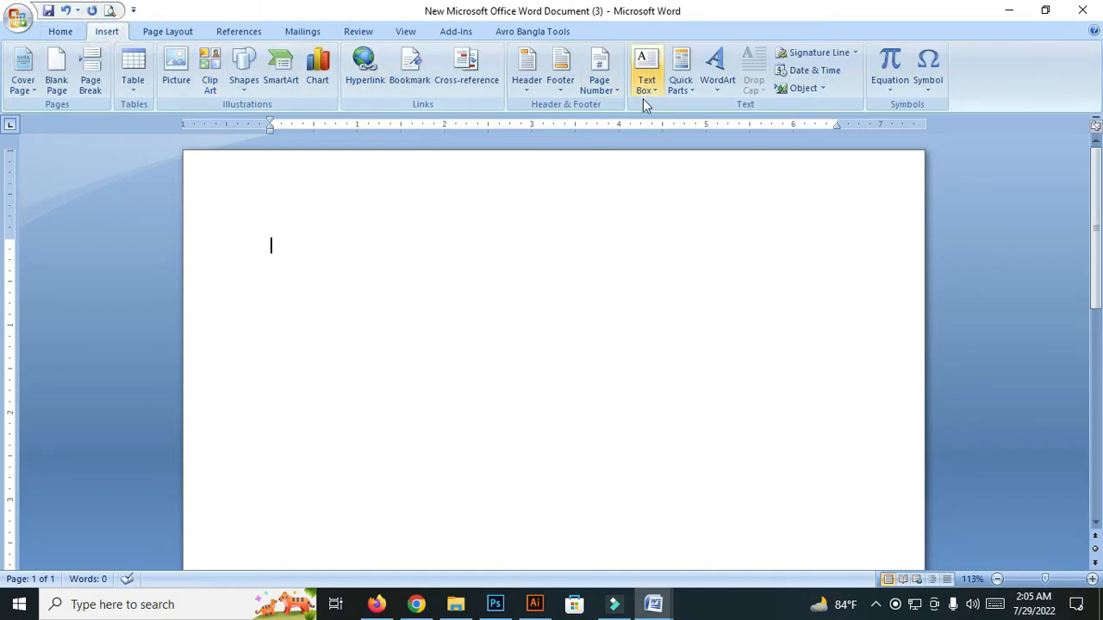
click(722, 86)
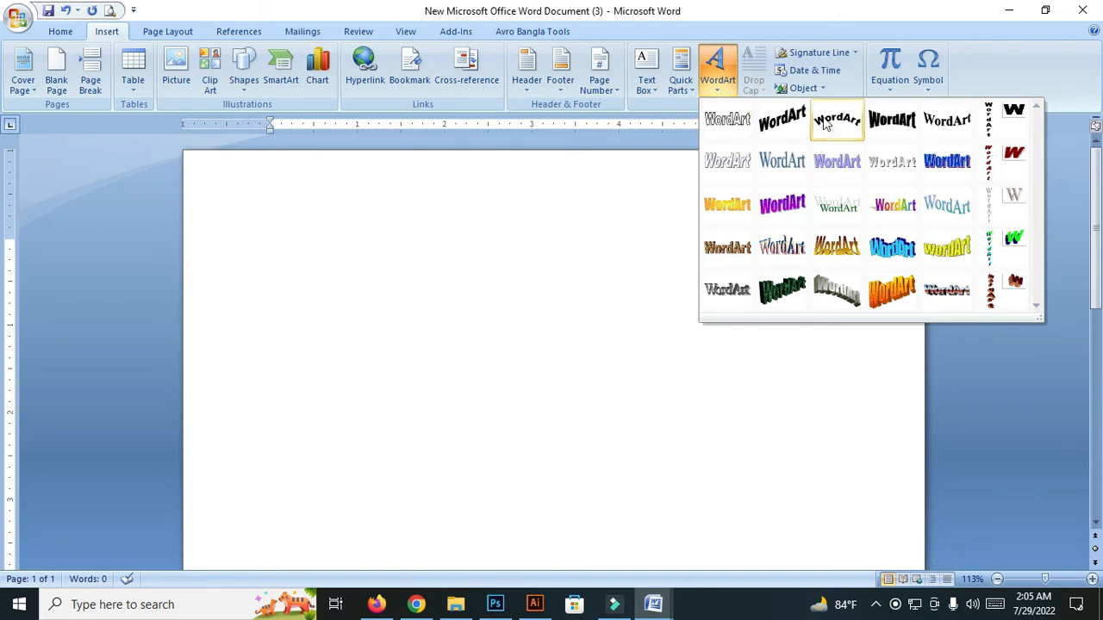
click(720, 76)
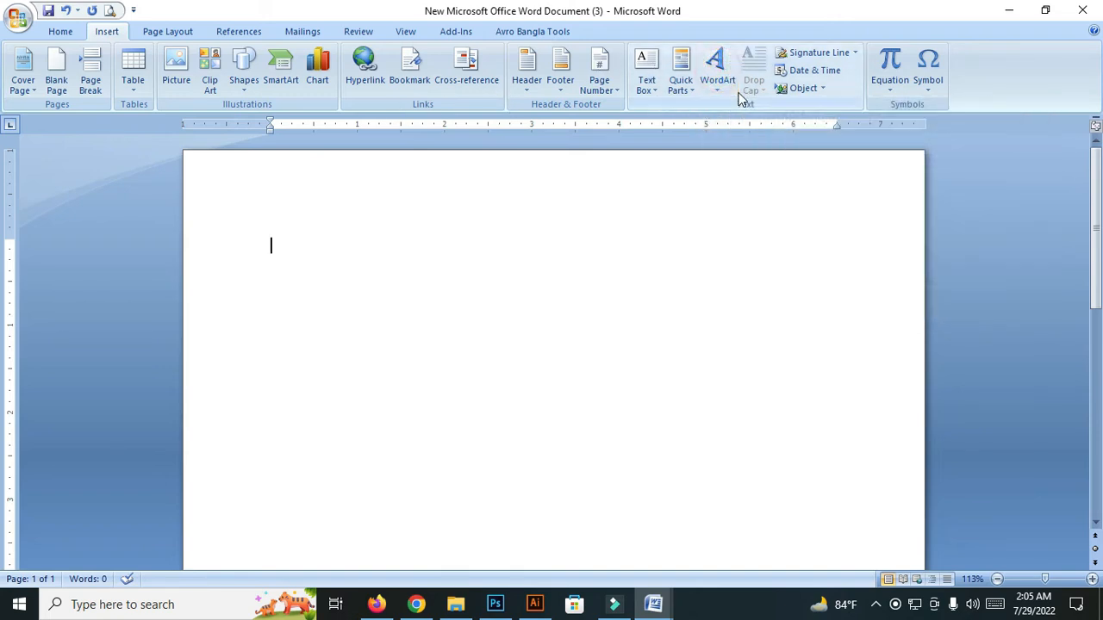
click(716, 96)
click(719, 92)
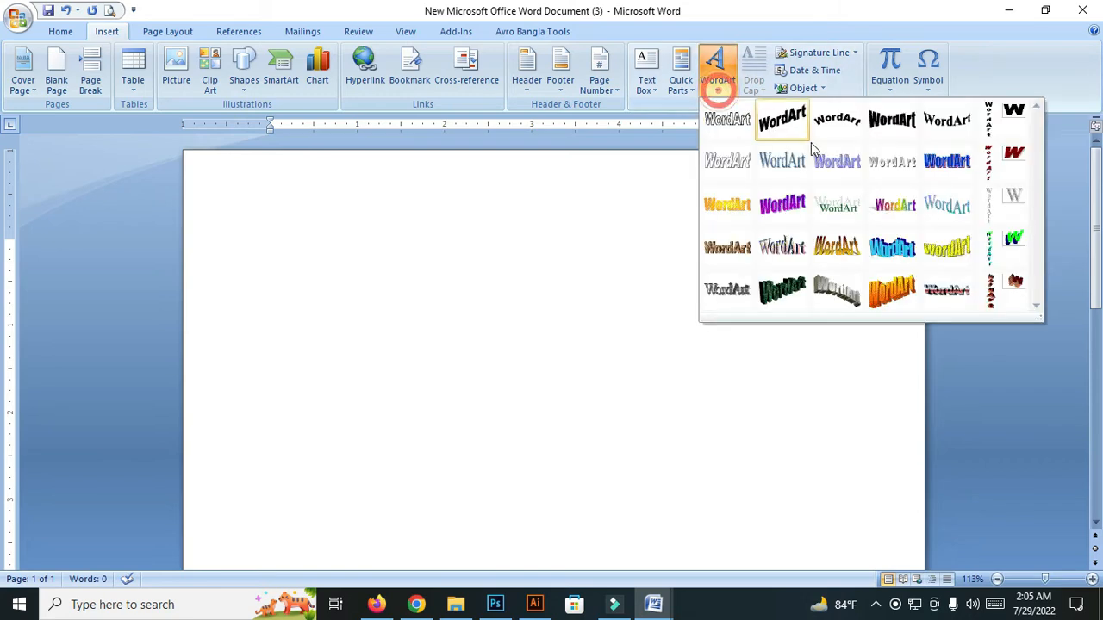
click(836, 126)
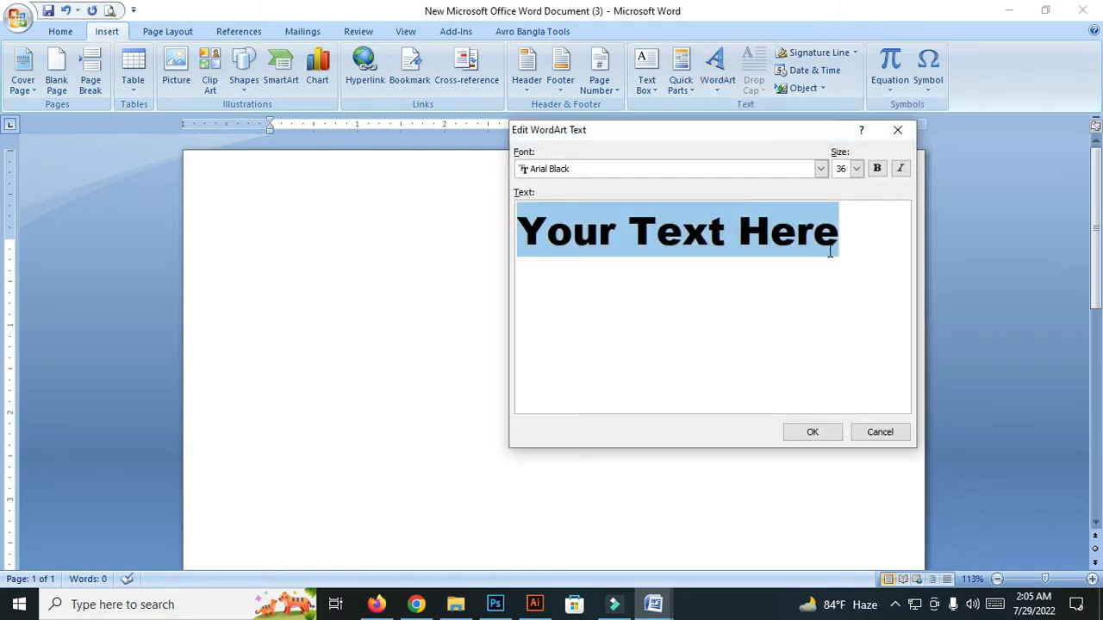
Step: Enter "Techservicebd1" as the WordArt text and insert it into the document
text(Tec)
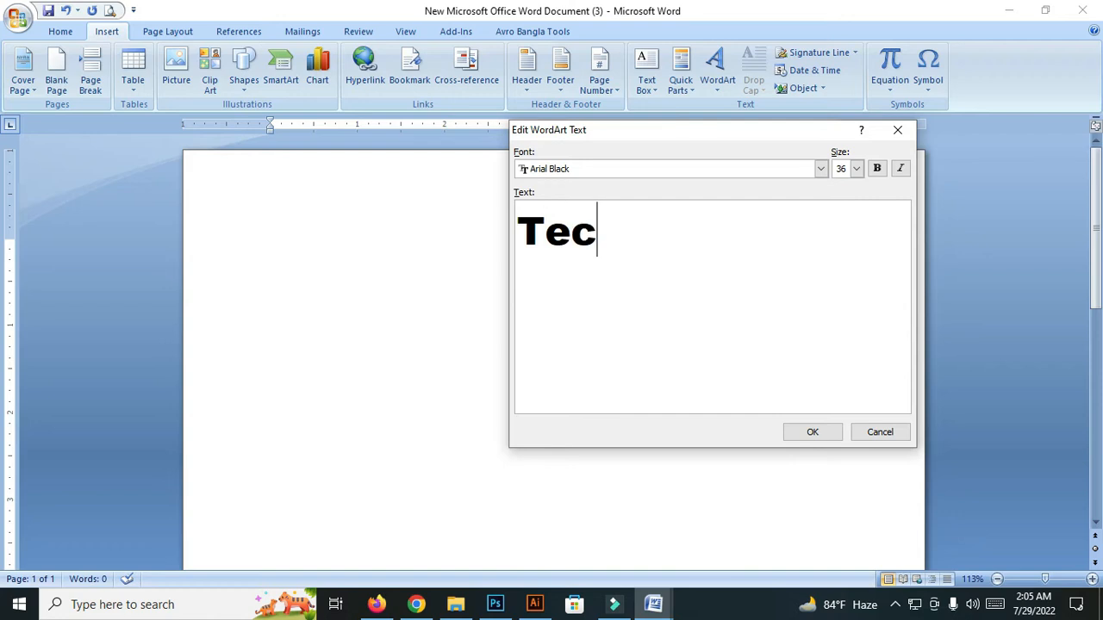
text(hsr)
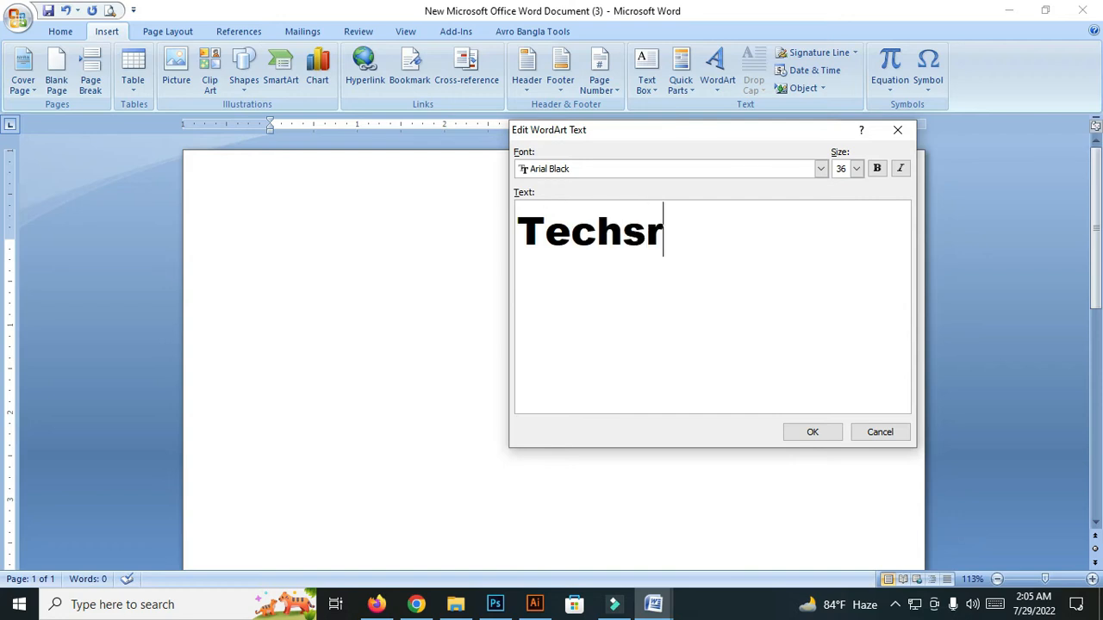
key(BackSpace)
text(er)
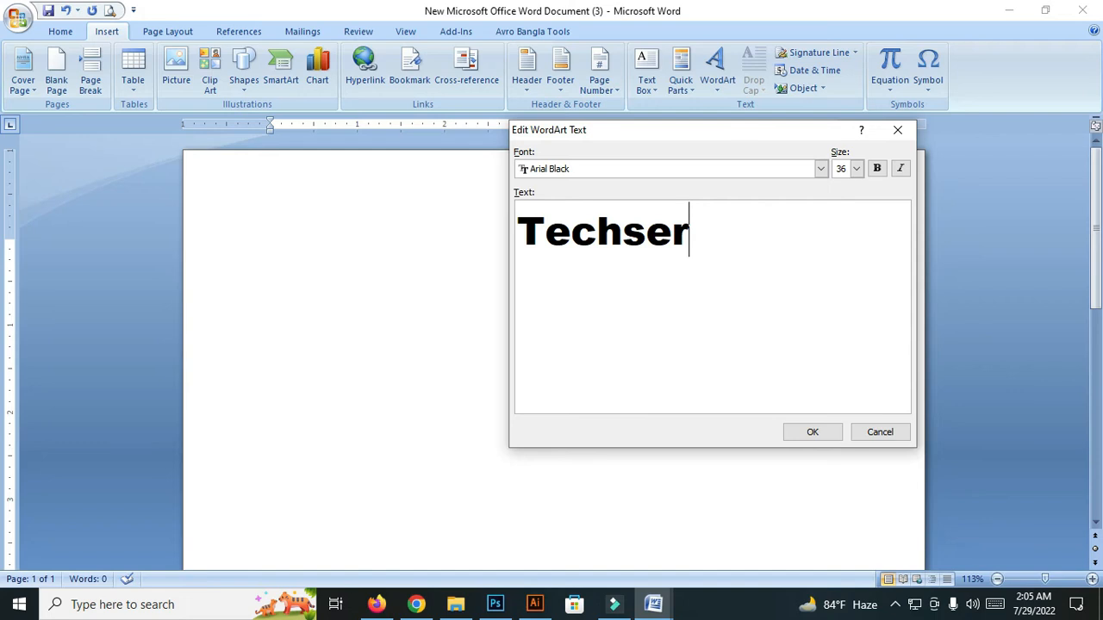
text(vice)
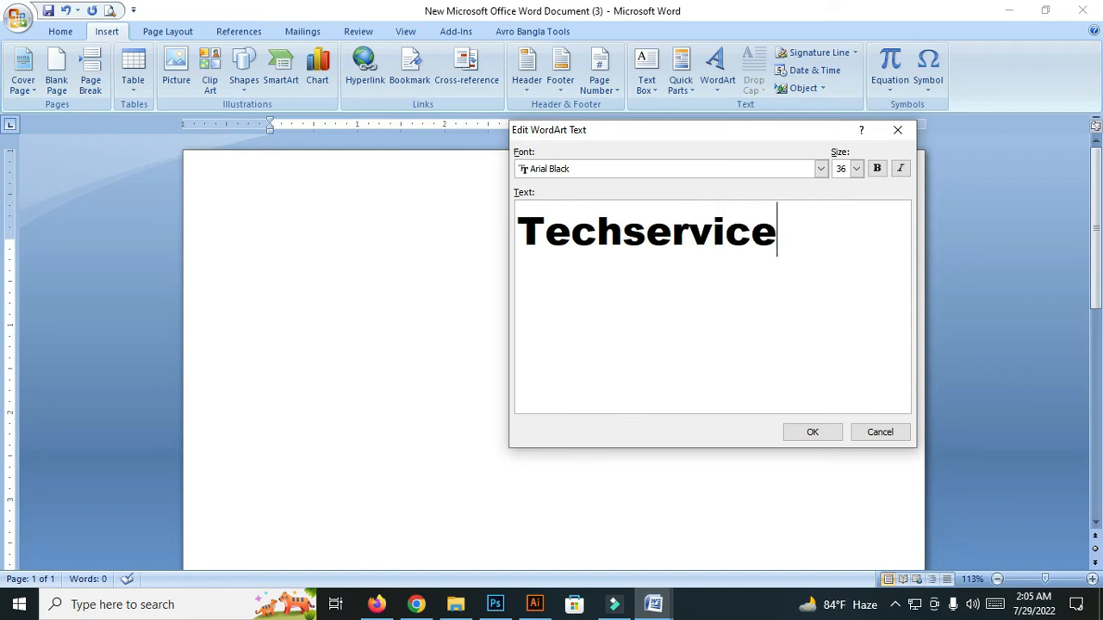
text(bd1)
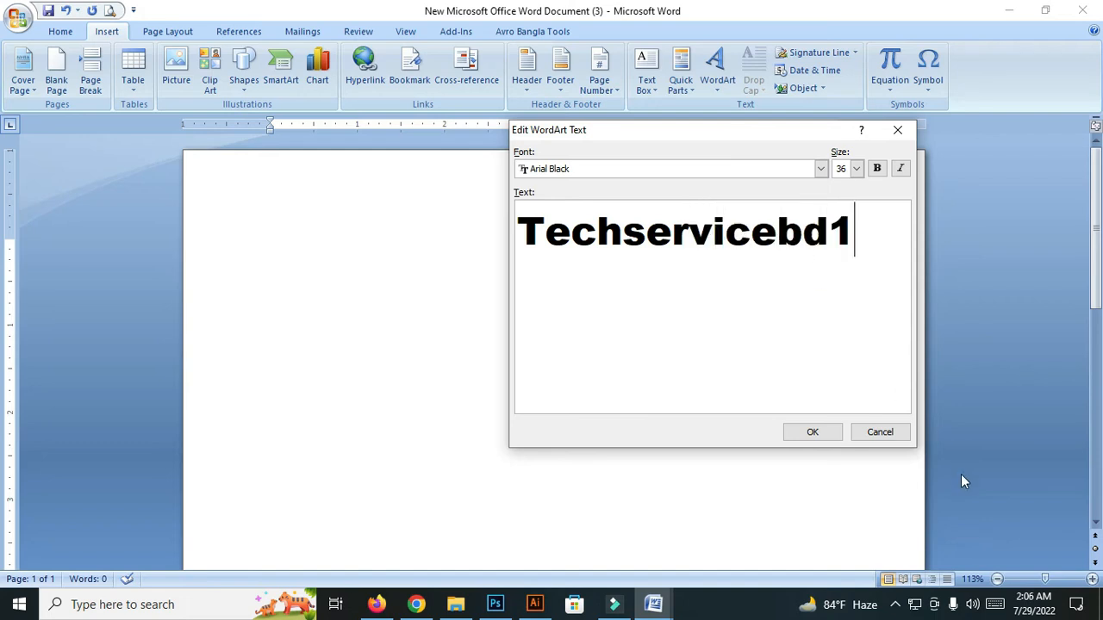
click(813, 431)
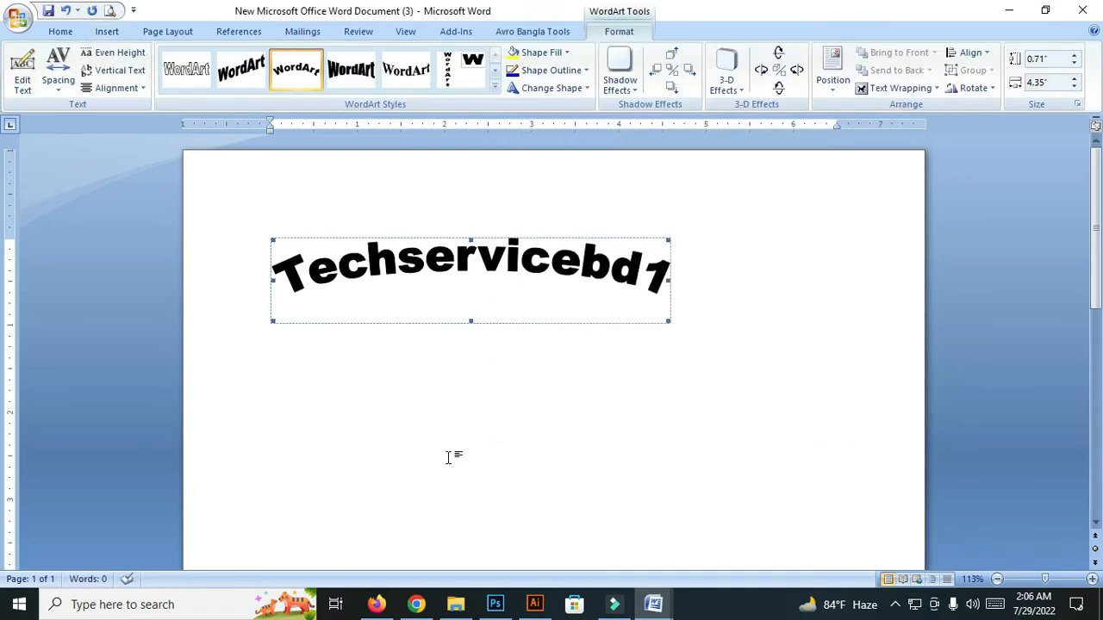
Step: Select the Techservicebd1 WordArt, open its text for editing and move the editing dialog aside
click(417, 271)
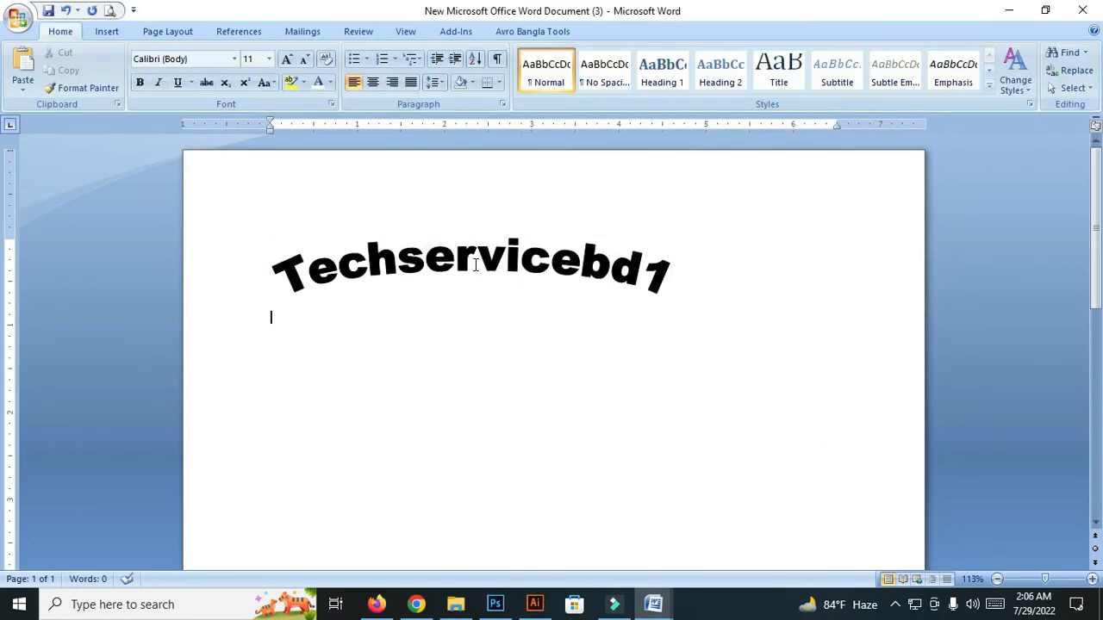
click(470, 265)
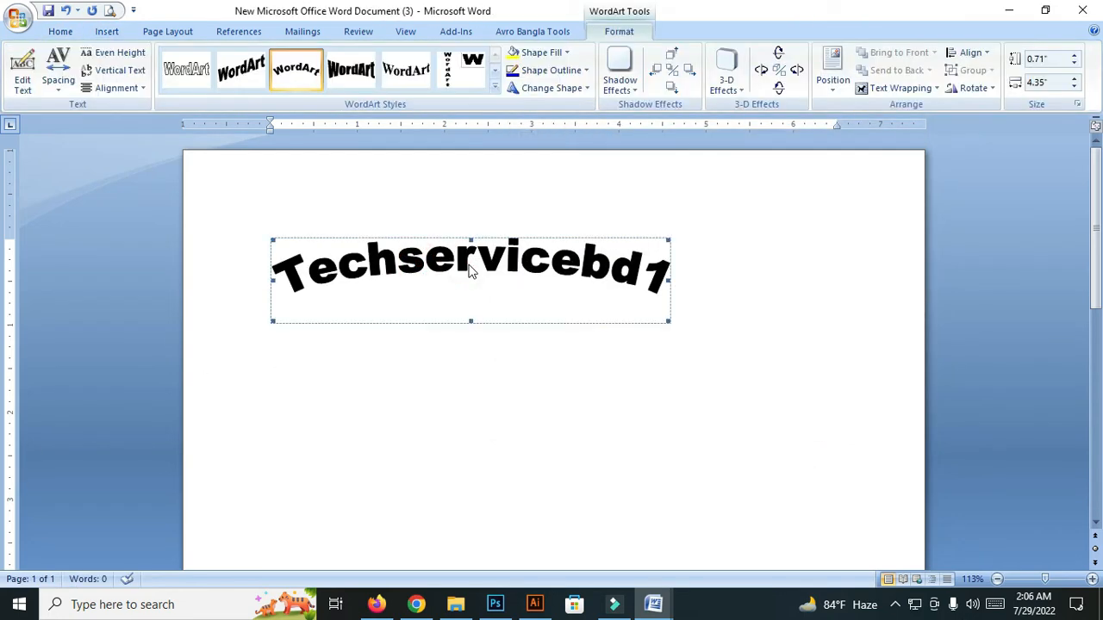
click(53, 32)
click(114, 35)
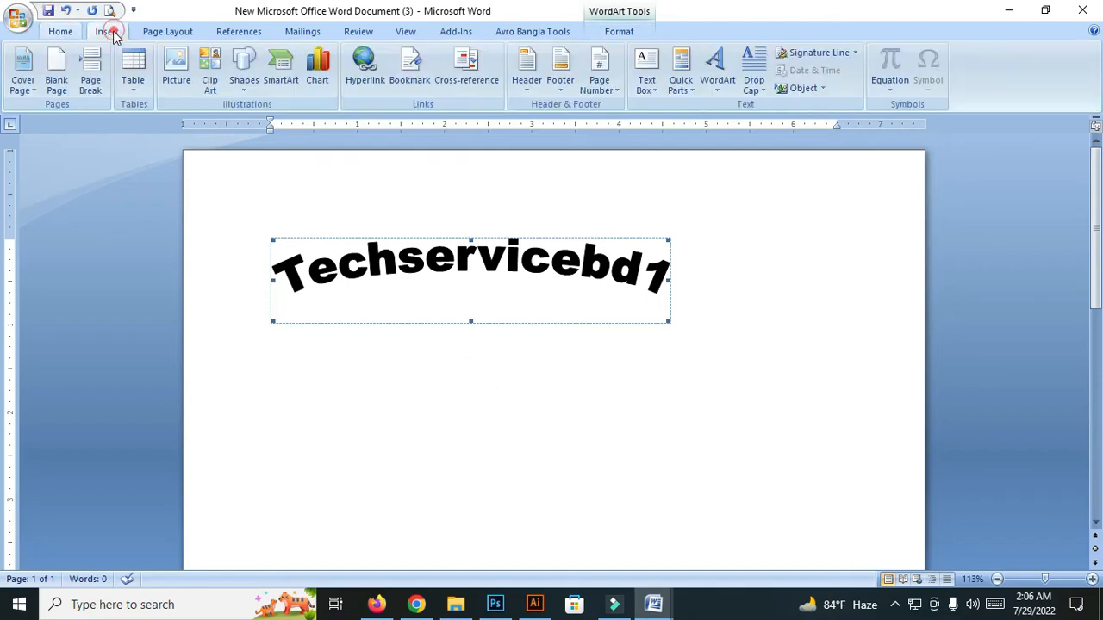
click(412, 274)
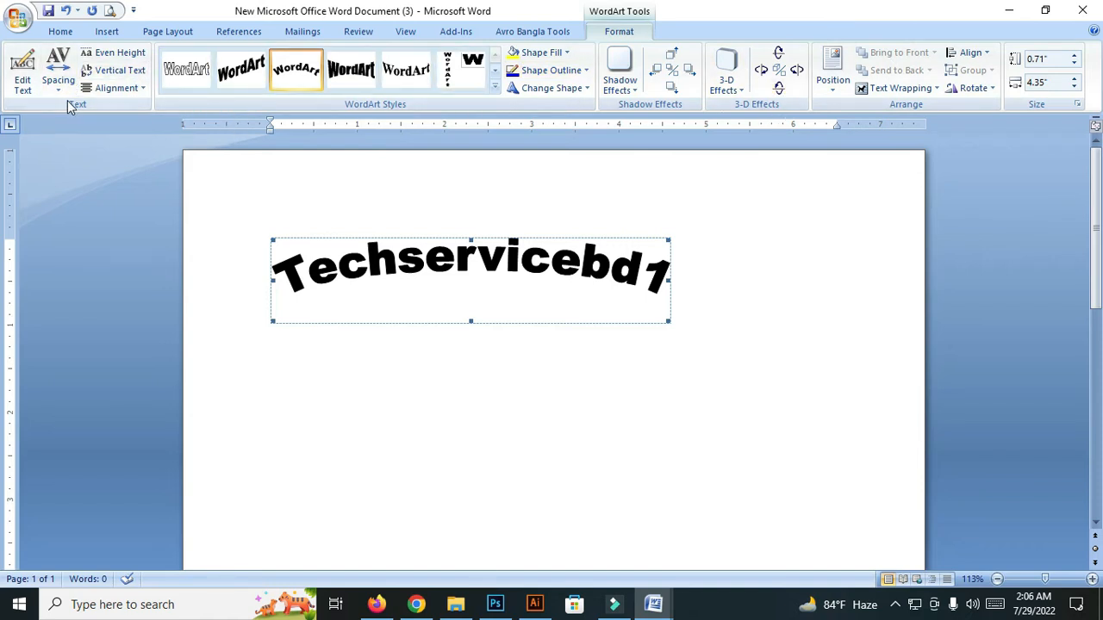
click(20, 82)
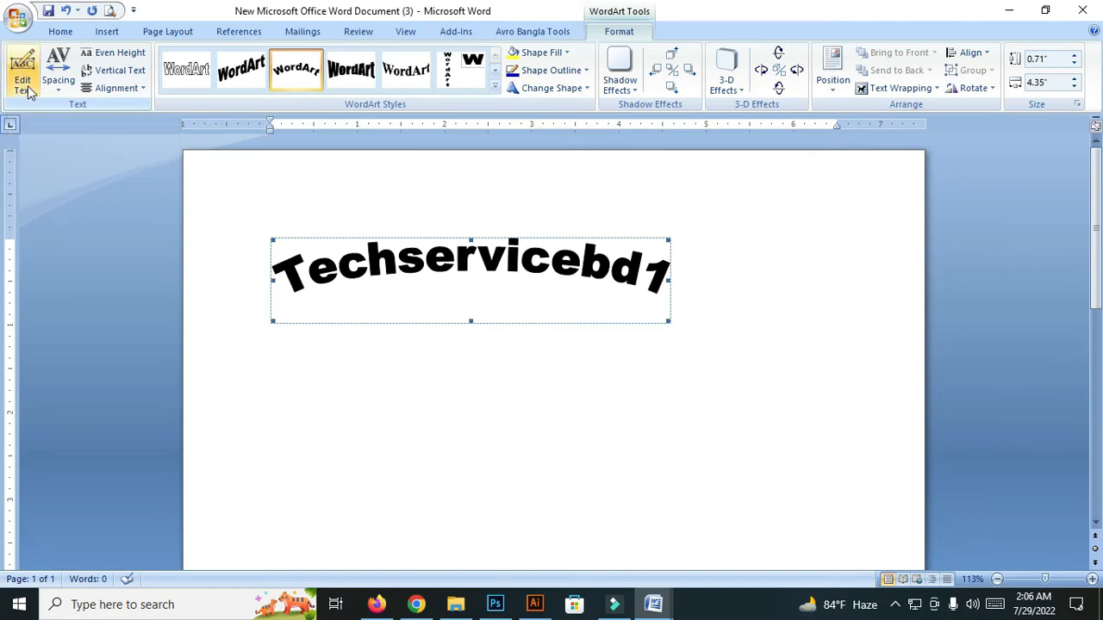
click(28, 92)
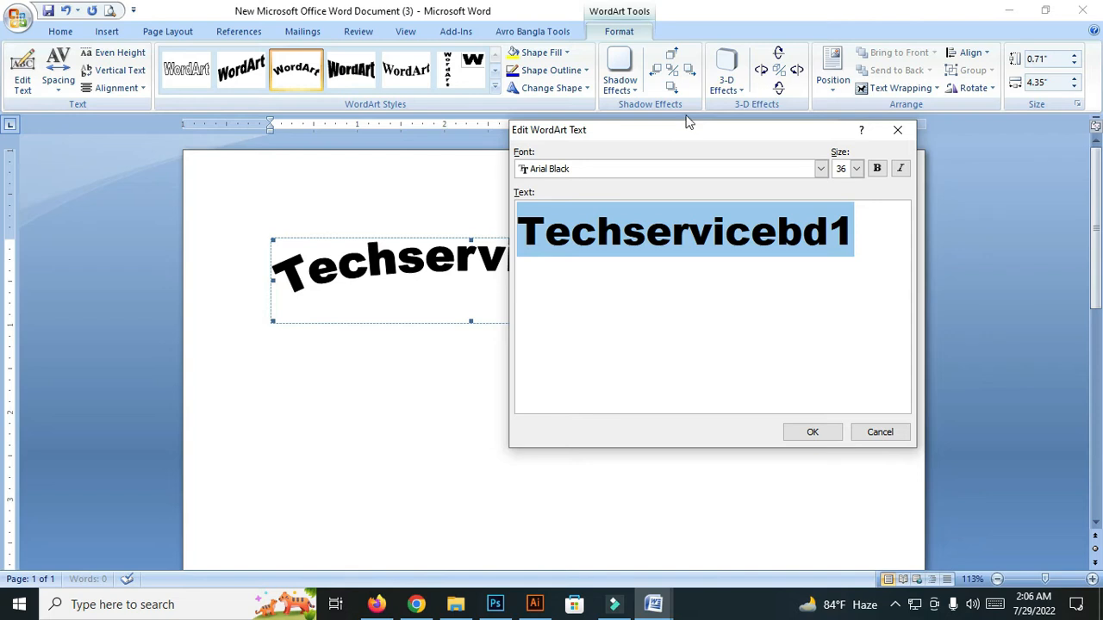
drag(662, 135, 756, 134)
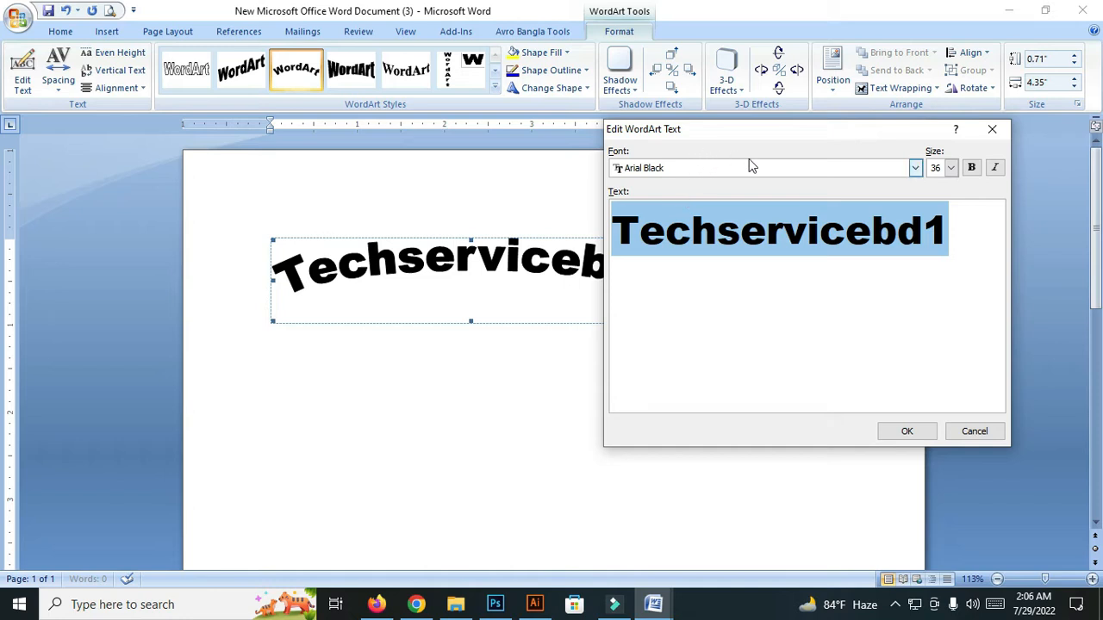
Step: Look through the list of fonts available for the WordArt text
click(915, 168)
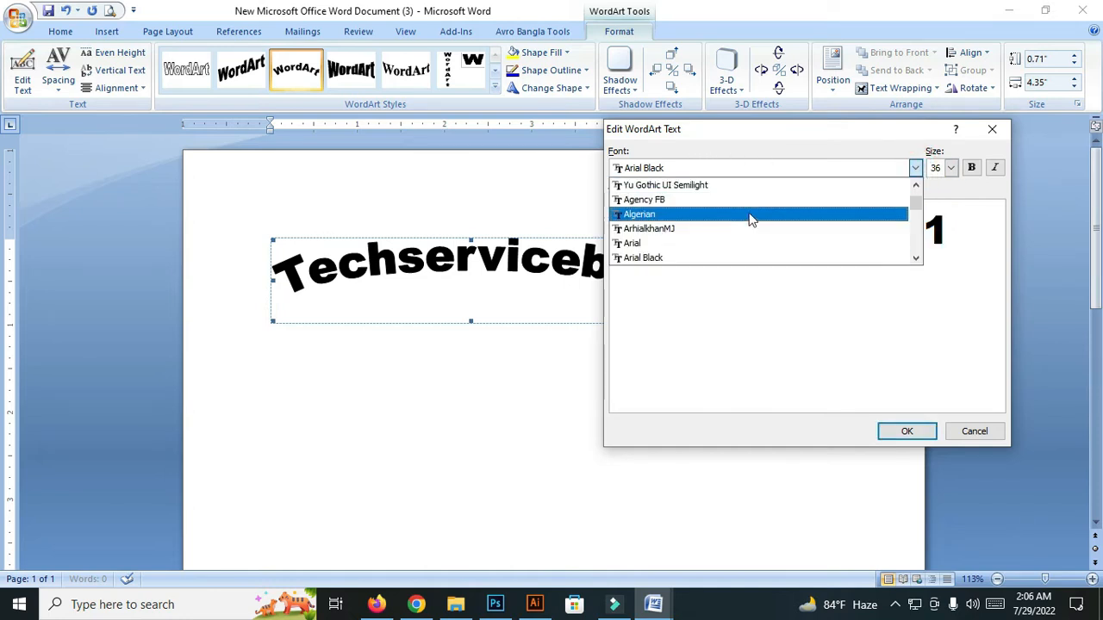
scroll(746, 220, up, 1)
scroll(825, 217, down, 2)
scroll(829, 219, up, 2)
scroll(827, 217, up, 2)
scroll(750, 217, up, 1)
scroll(749, 218, up, 1)
scroll(737, 217, up, 1)
scroll(740, 216, up, 3)
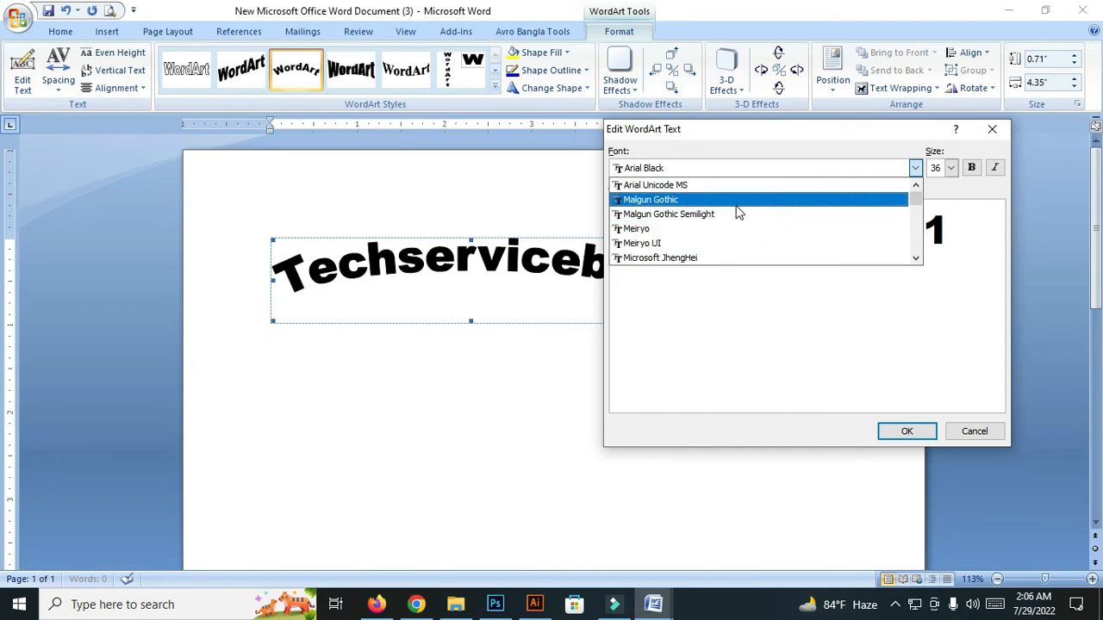
scroll(739, 204, down, 1)
scroll(722, 198, up, 1)
click(708, 171)
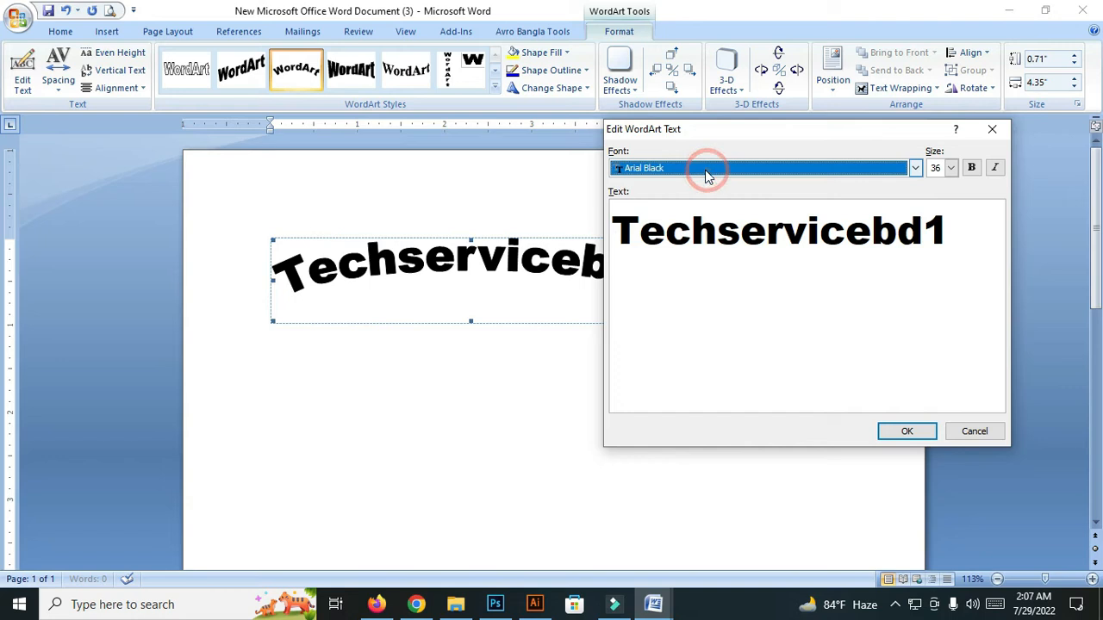
click(707, 170)
click(698, 172)
click(694, 169)
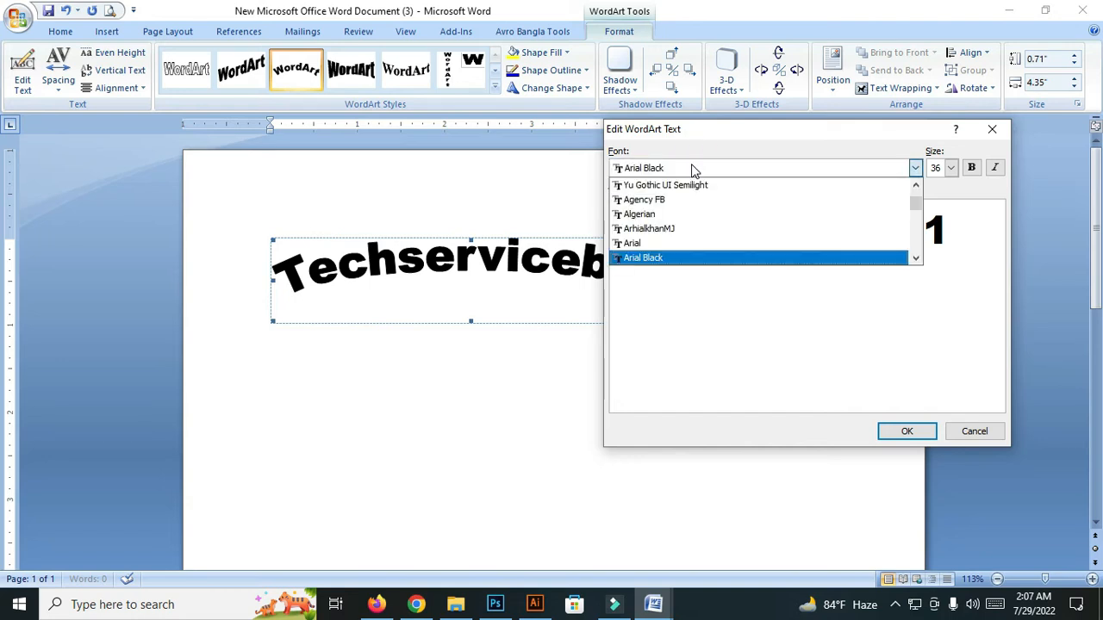
click(705, 168)
click(674, 171)
click(675, 171)
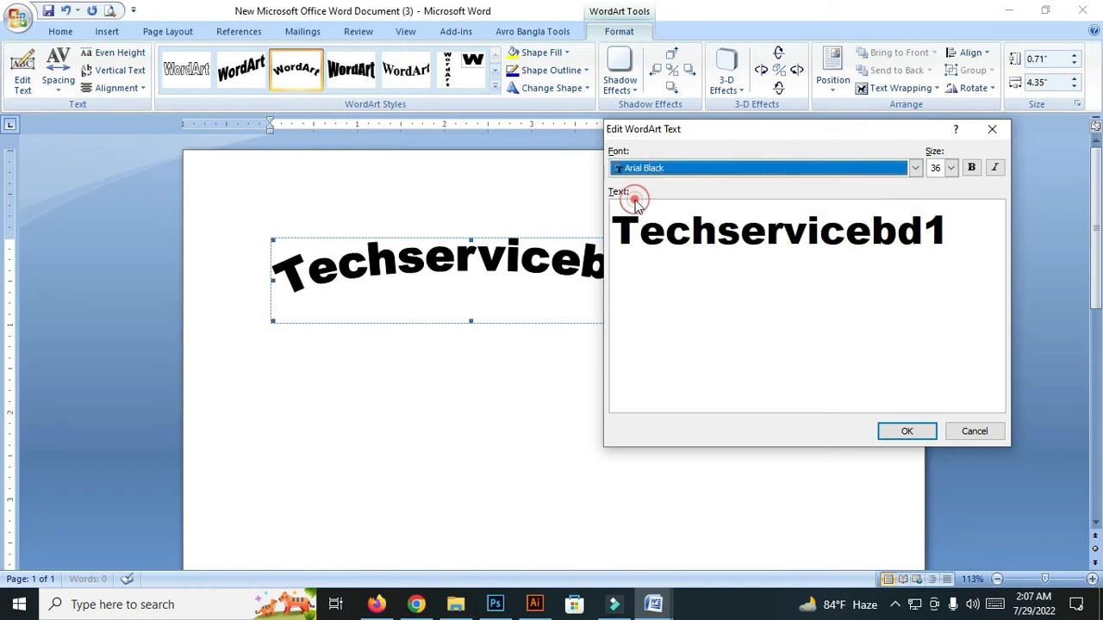
click(635, 233)
click(660, 168)
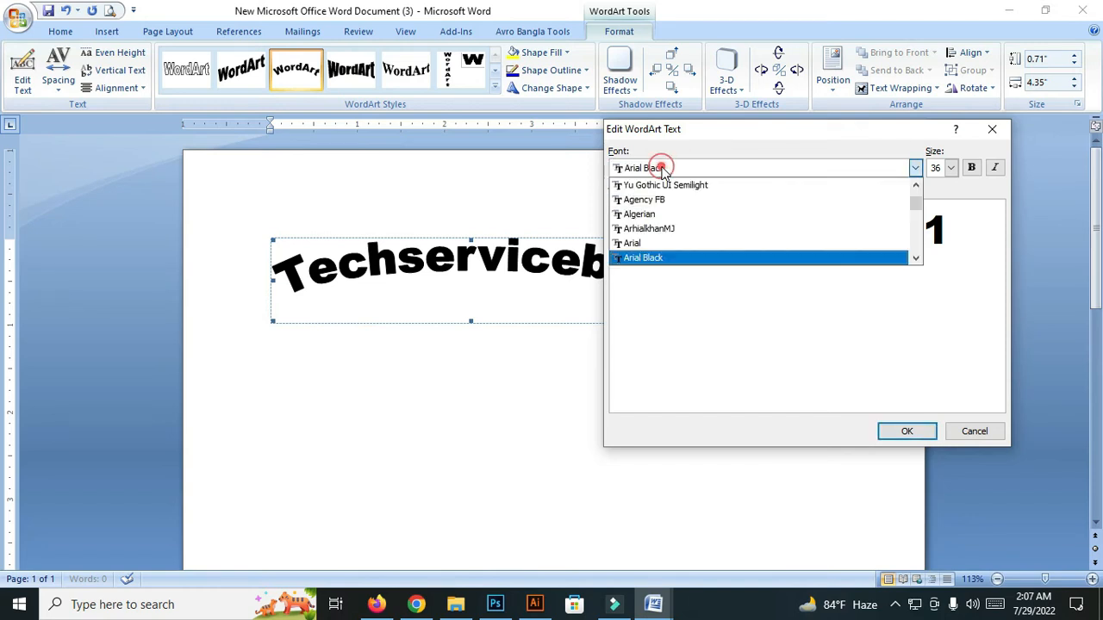
click(660, 168)
click(664, 170)
click(663, 169)
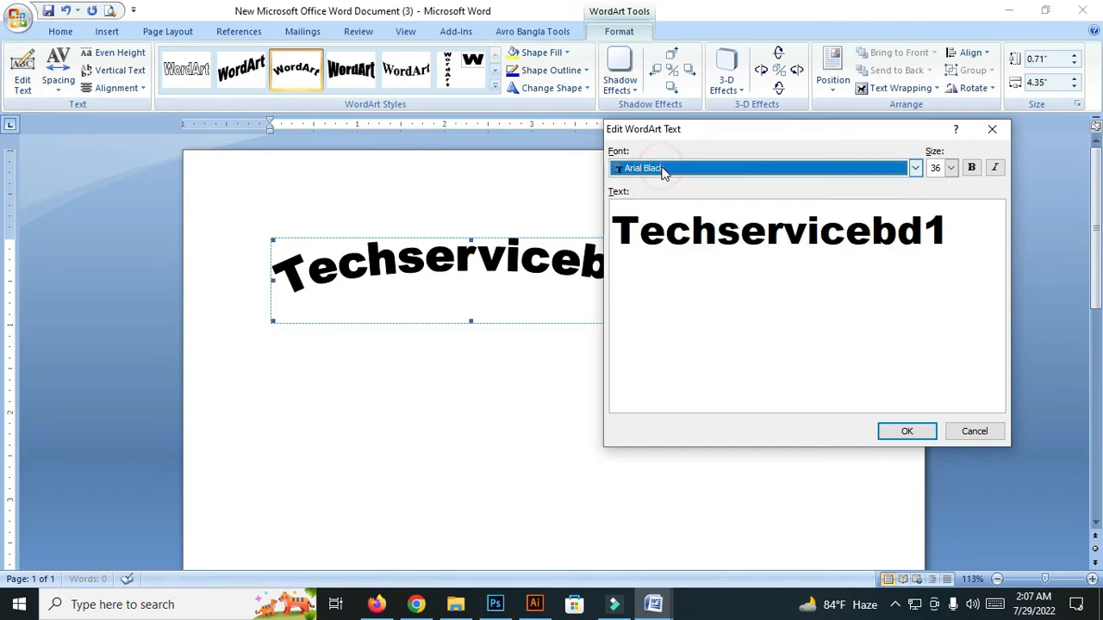
click(663, 170)
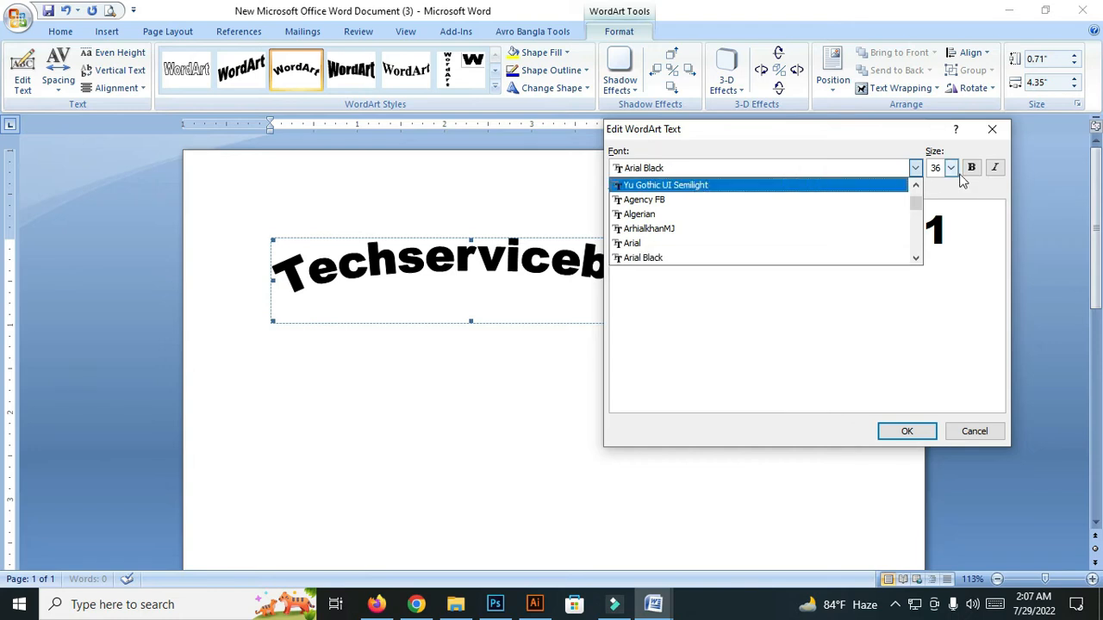
Step: Set the WordArt text's font to SutonnyMJ
click(915, 169)
click(915, 169)
click(915, 209)
drag(911, 205, 914, 239)
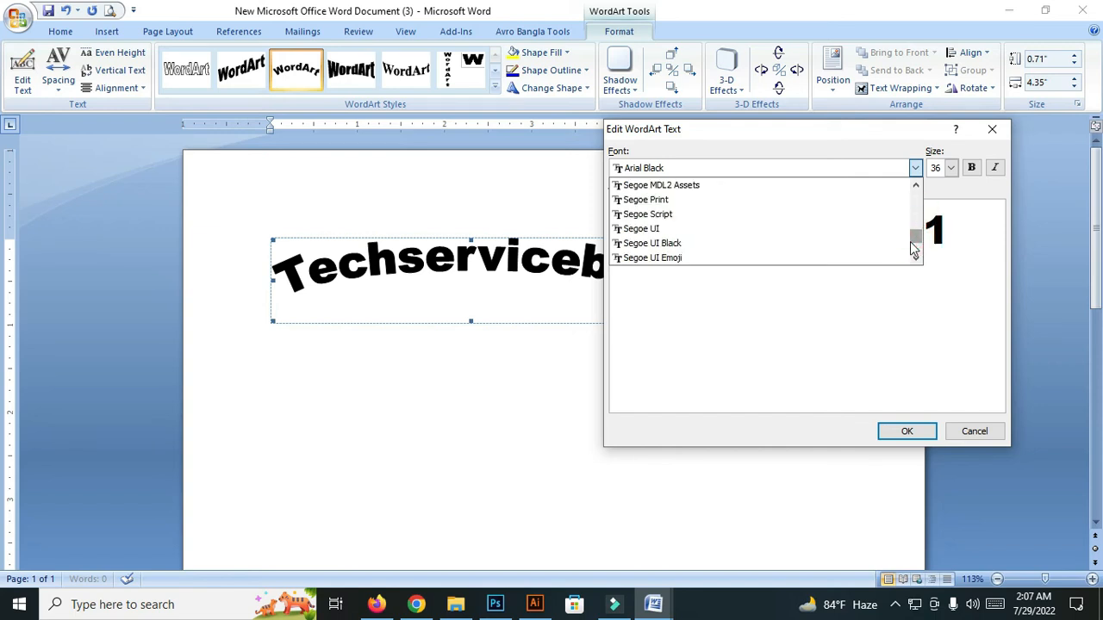
scroll(639, 236, down, 4)
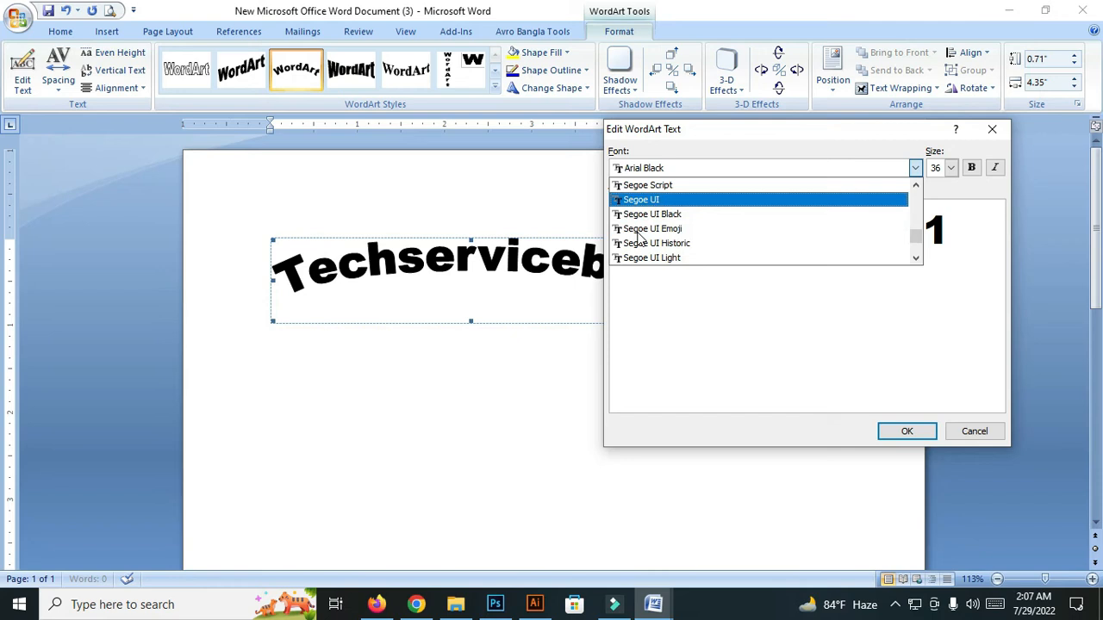
scroll(655, 236, down, 5)
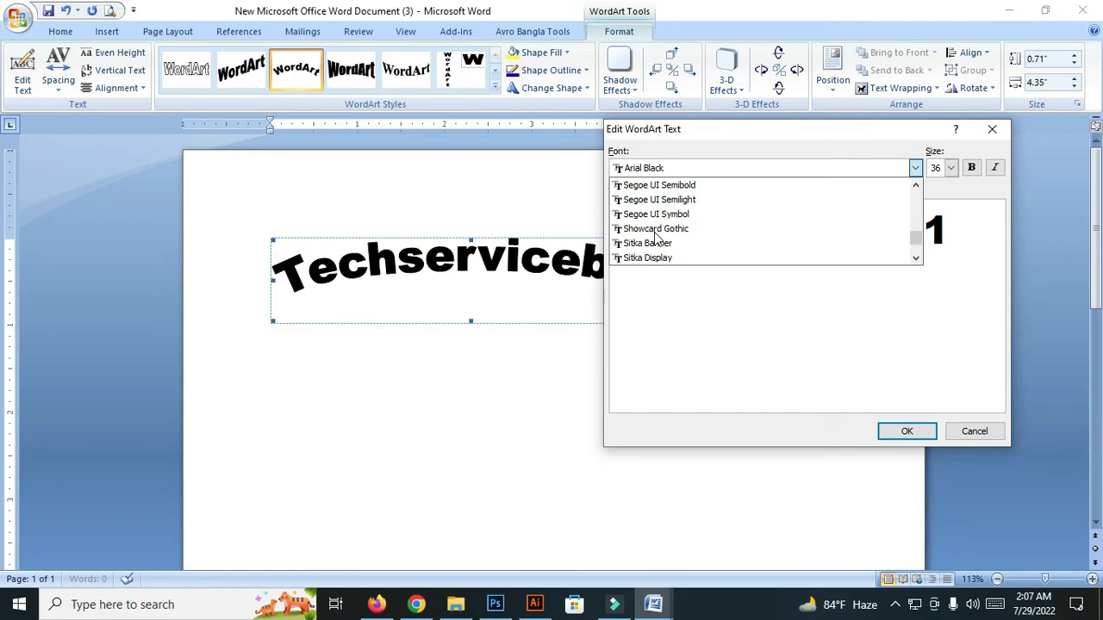
scroll(648, 244, down, 3)
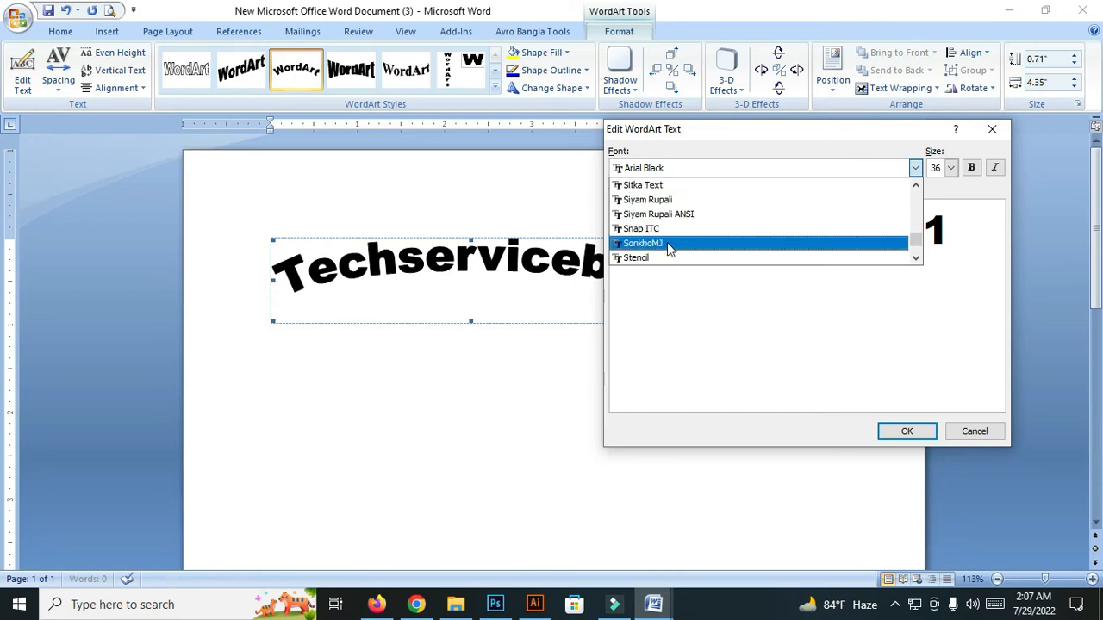
scroll(665, 247, down, 2)
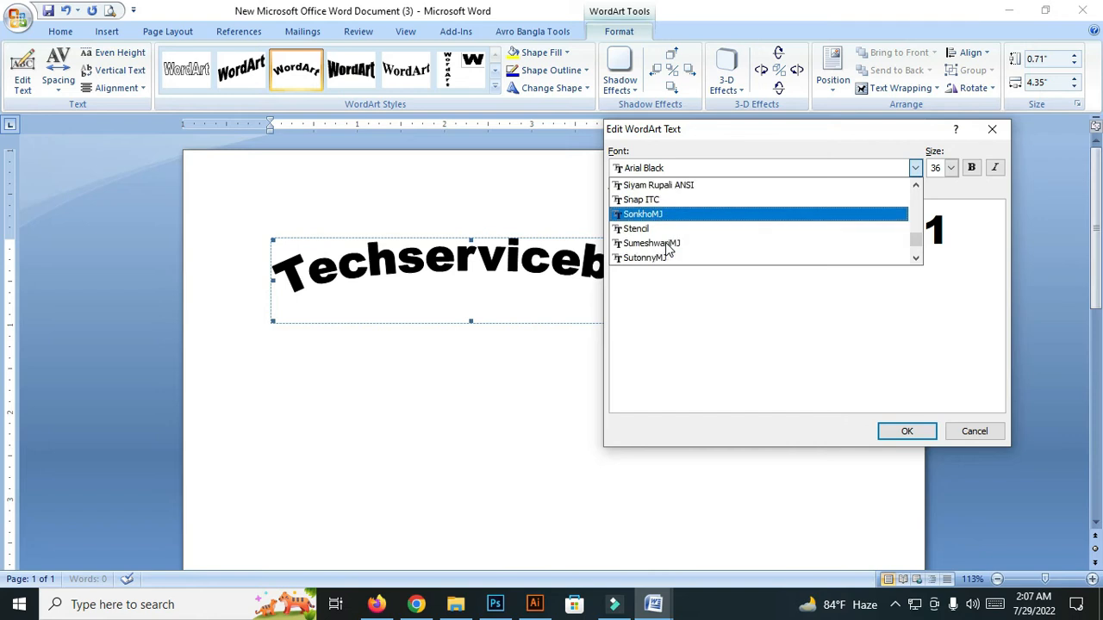
scroll(665, 218, down, 1)
click(660, 244)
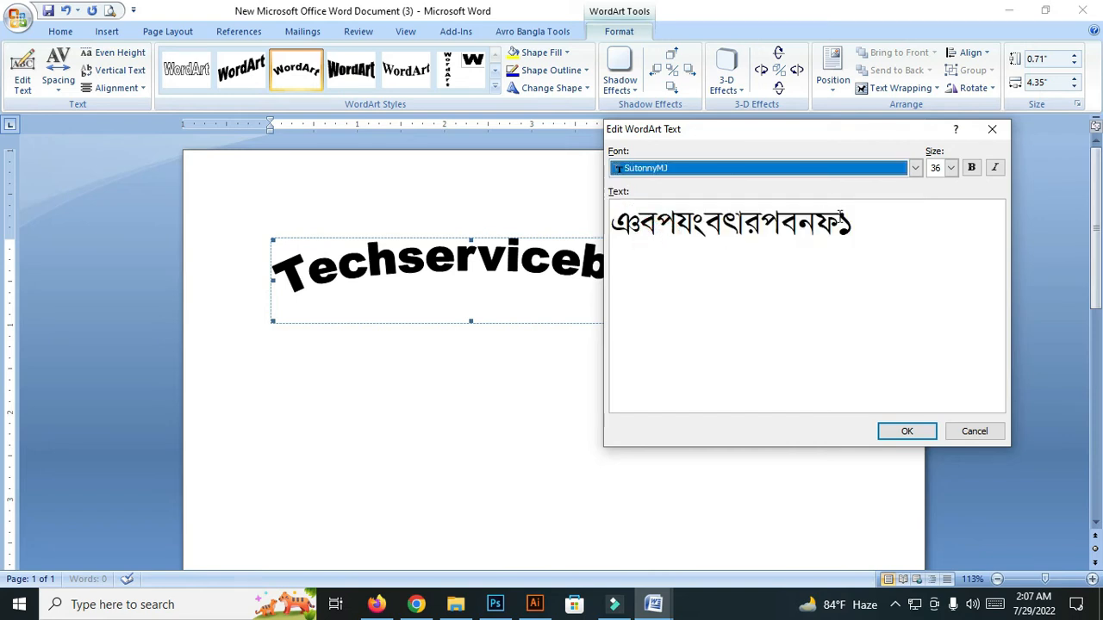
Step: Replace the entire WordArt text with the Bangla text "টেকসার্ভিচবিডি১" in SutonnyMJ and apply it to the document
click(856, 225)
drag(856, 226, 607, 233)
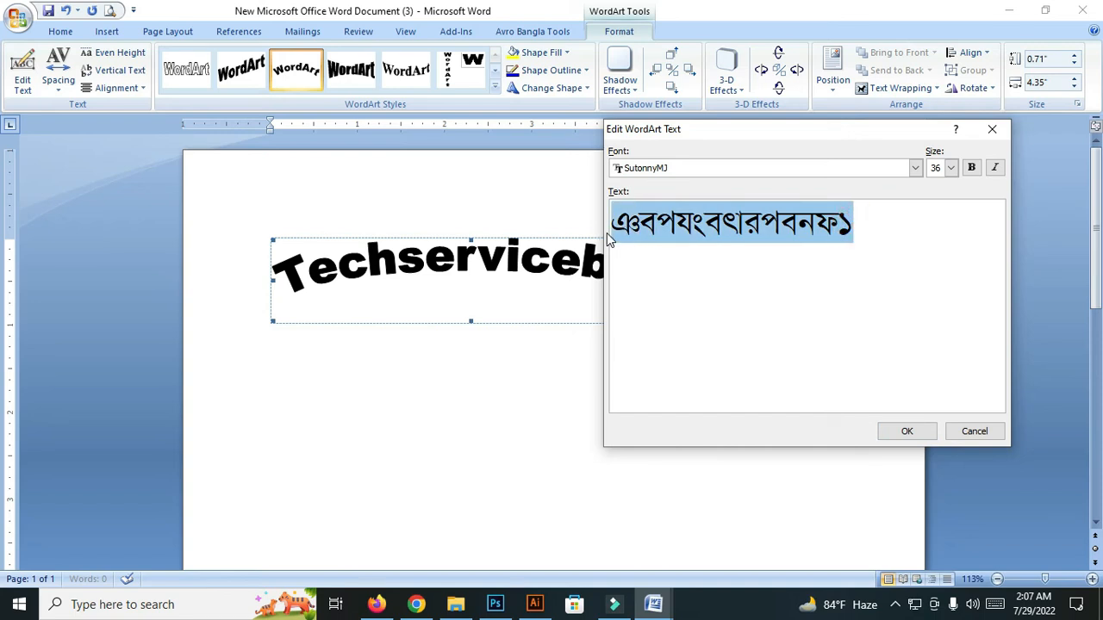
text(e)
key(BackSpace)
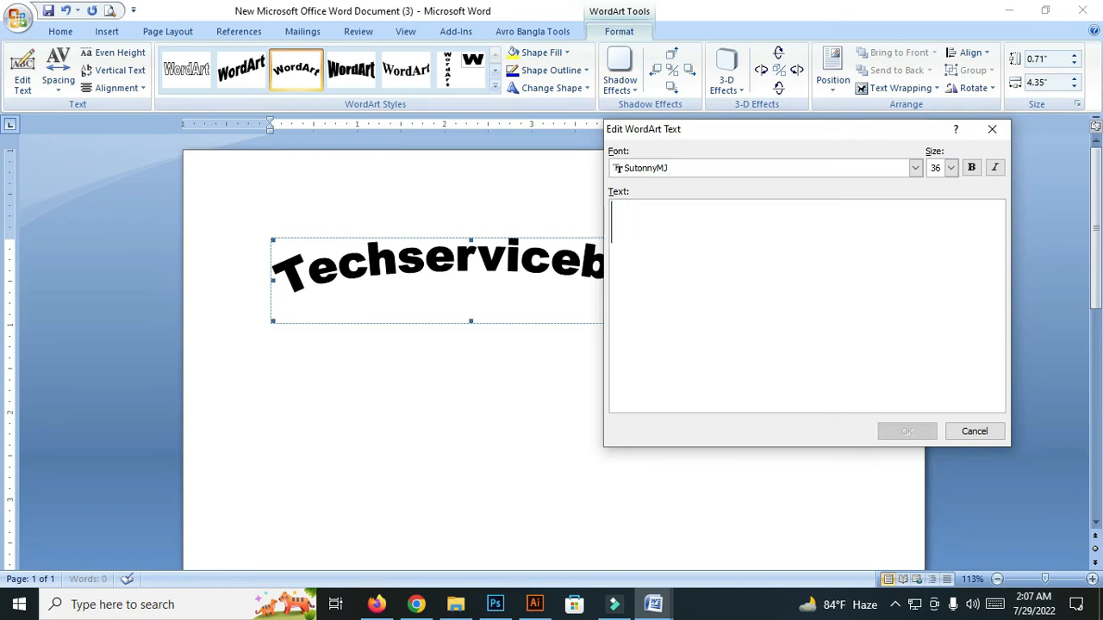
text(U)
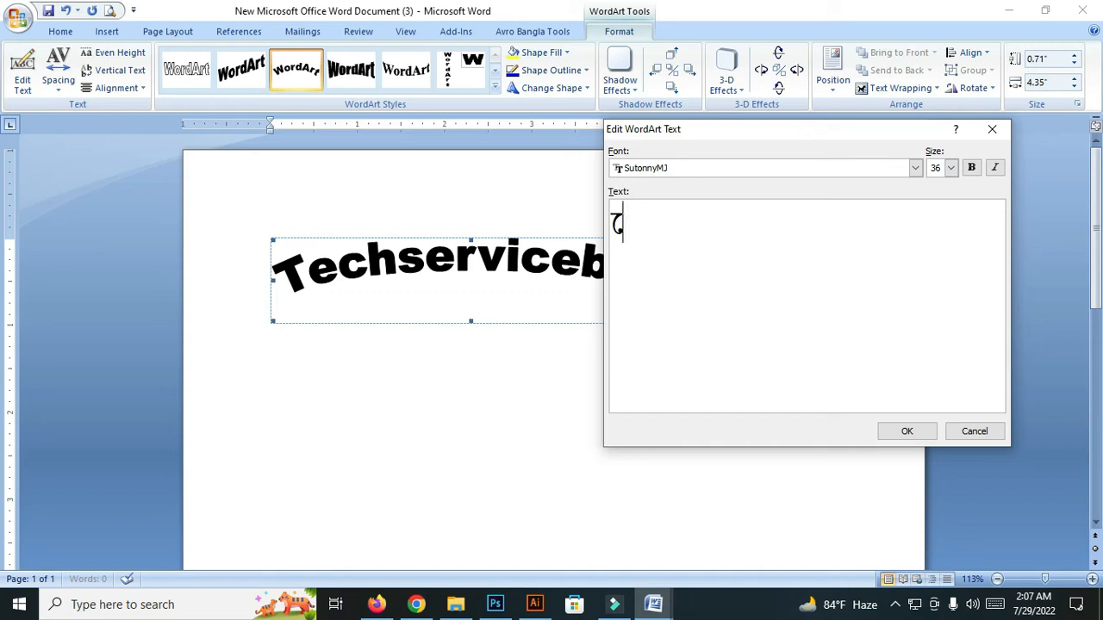
text(UK)
key(BackSpace)
text(jn)
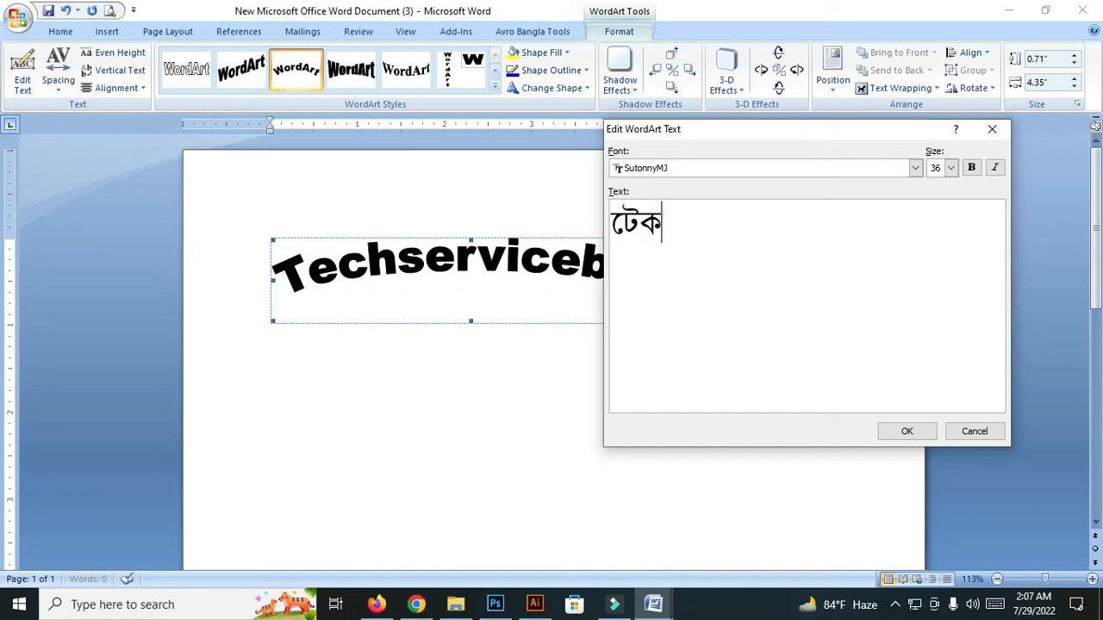
text(fv)
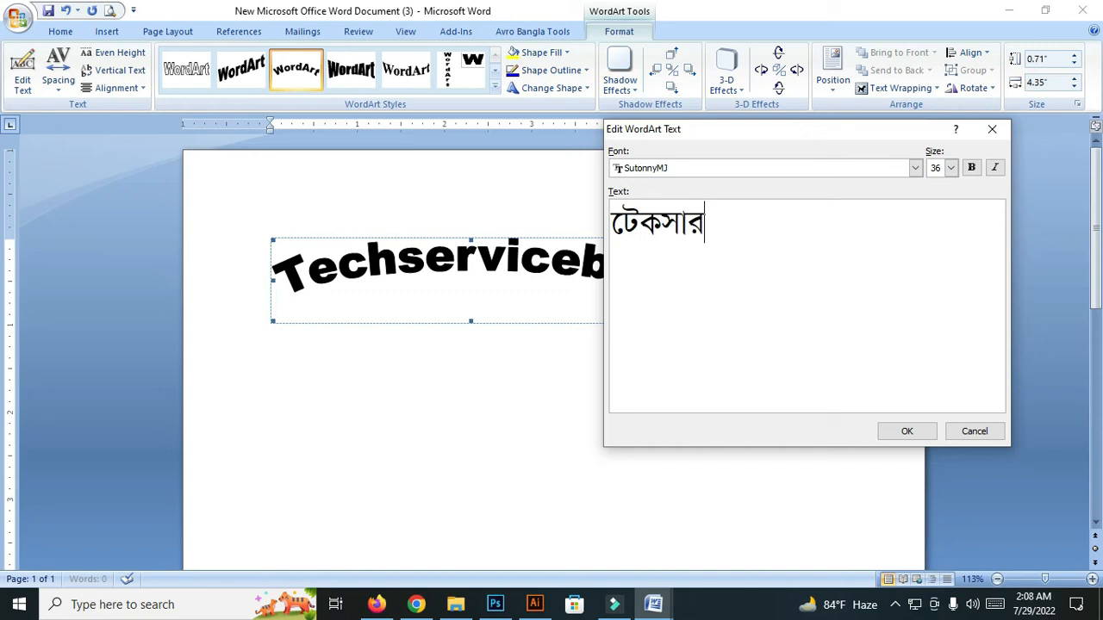
text(db)
key(BackSpace)
text(H)
key(BackSpace)
key(BackSpace)
key(BackSpace)
text(fHA)
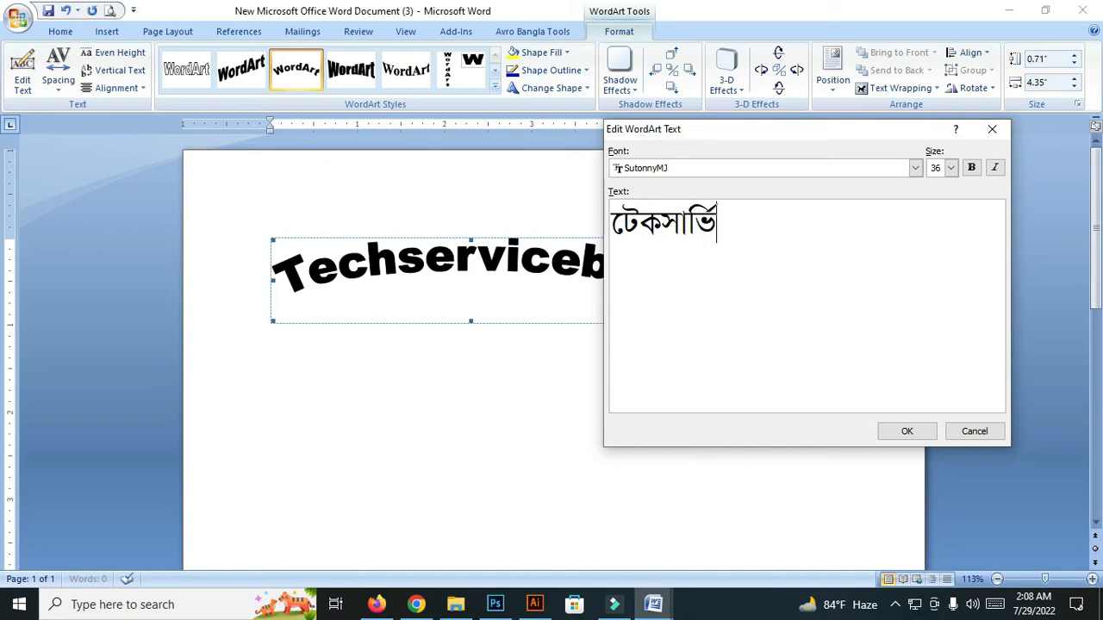
text(yfh)
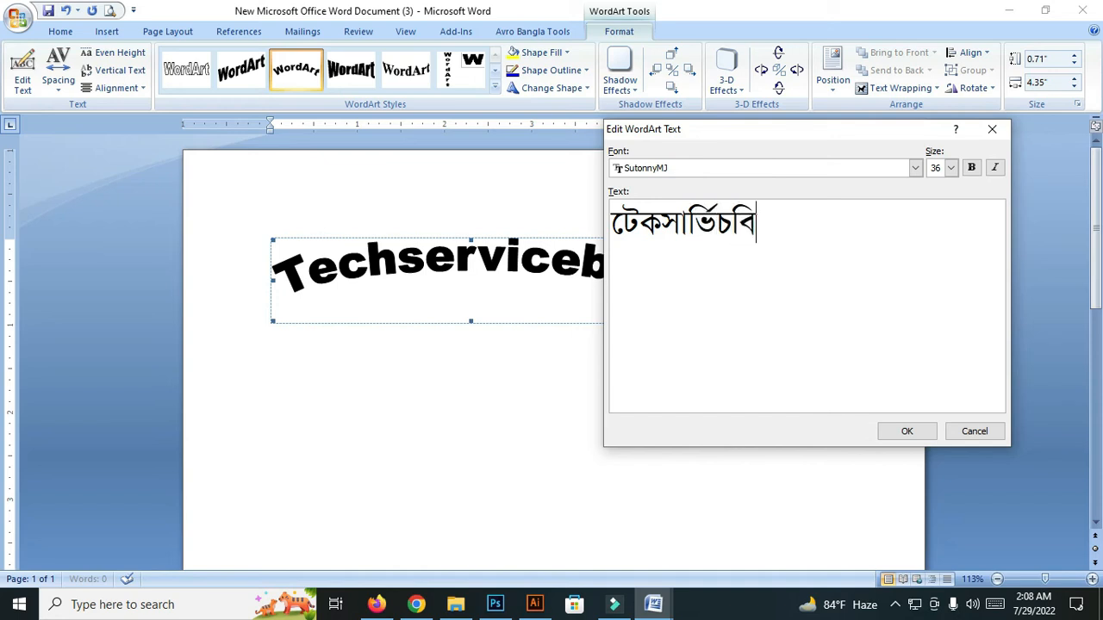
text(fe1)
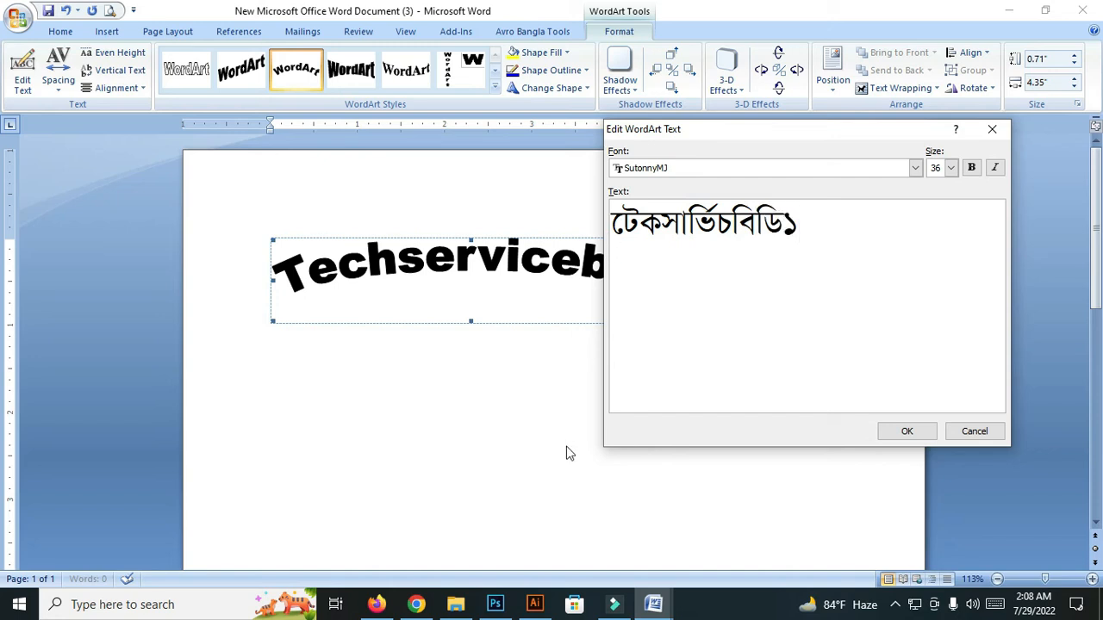
click(908, 431)
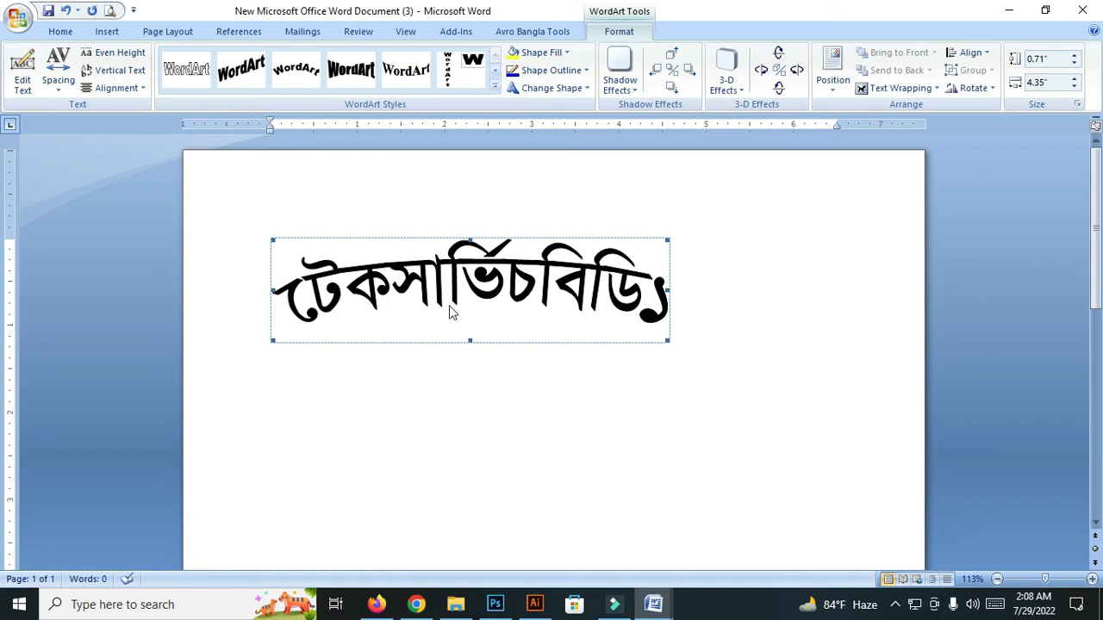
Step: Reopen the Bangla WordArt's text for editing and set its font to Onyx
click(23, 78)
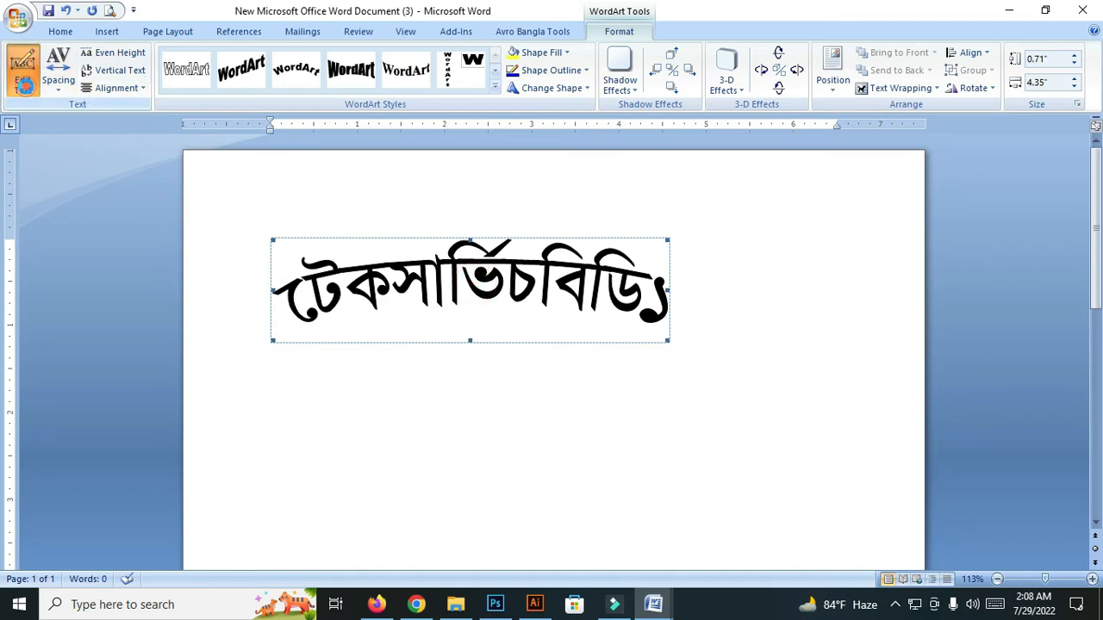
click(755, 168)
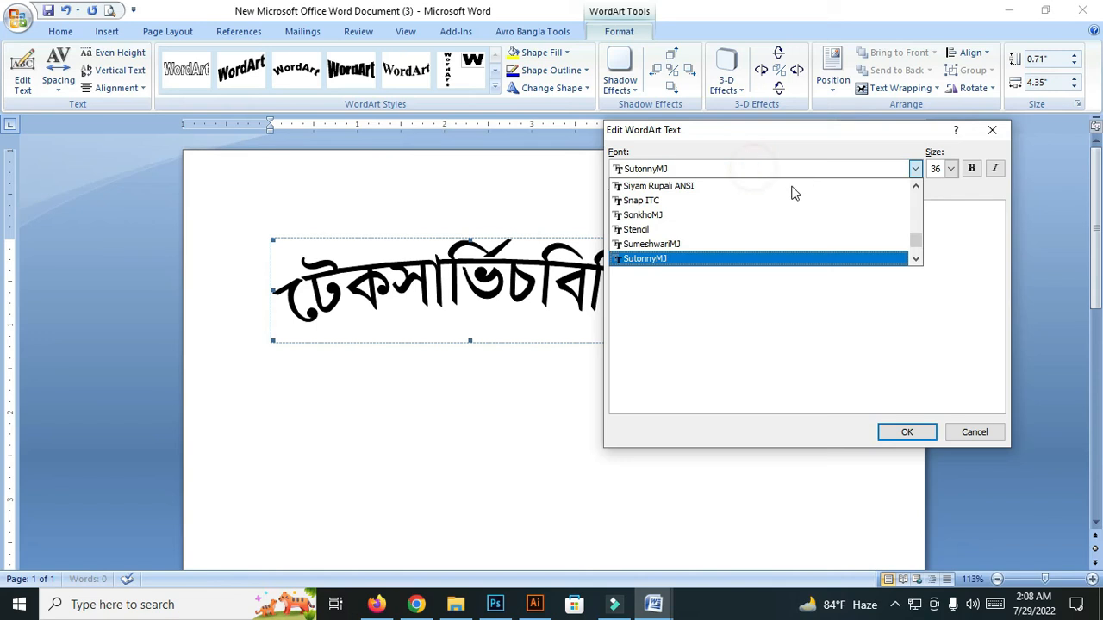
scroll(726, 229, down, 1)
scroll(719, 235, down, 1)
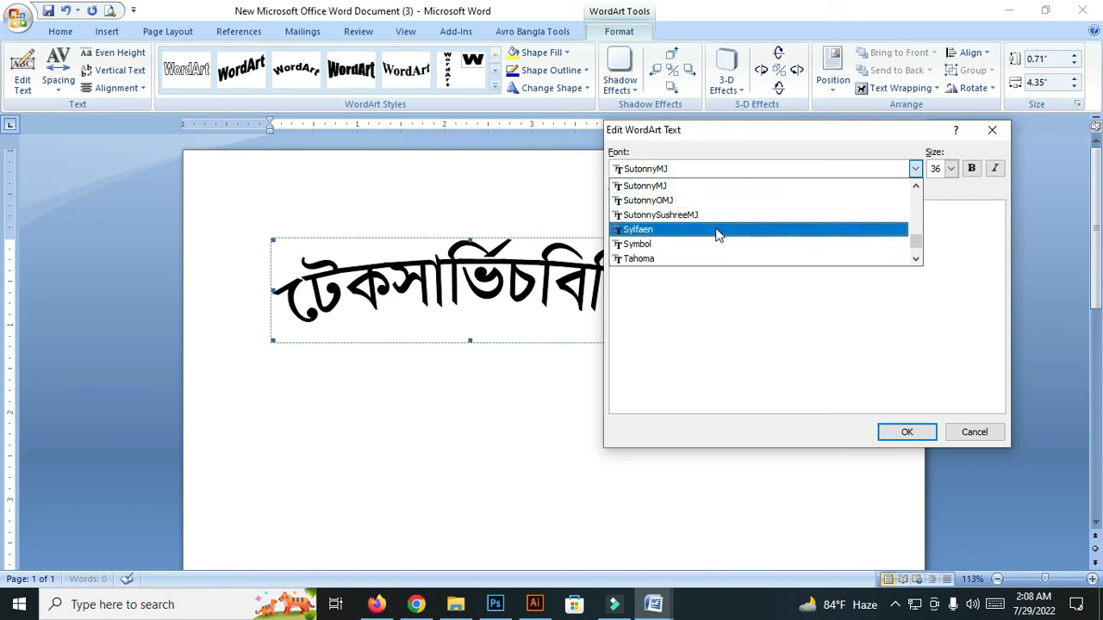
scroll(716, 235, down, 1)
scroll(712, 233, down, 1)
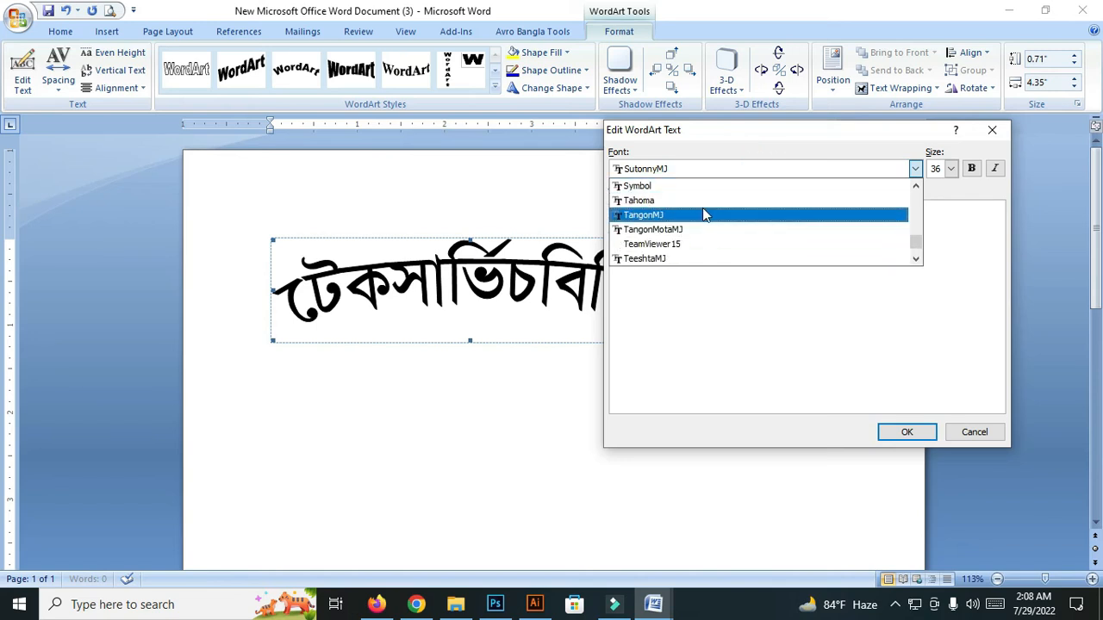
scroll(683, 226, up, 6)
scroll(680, 218, up, 12)
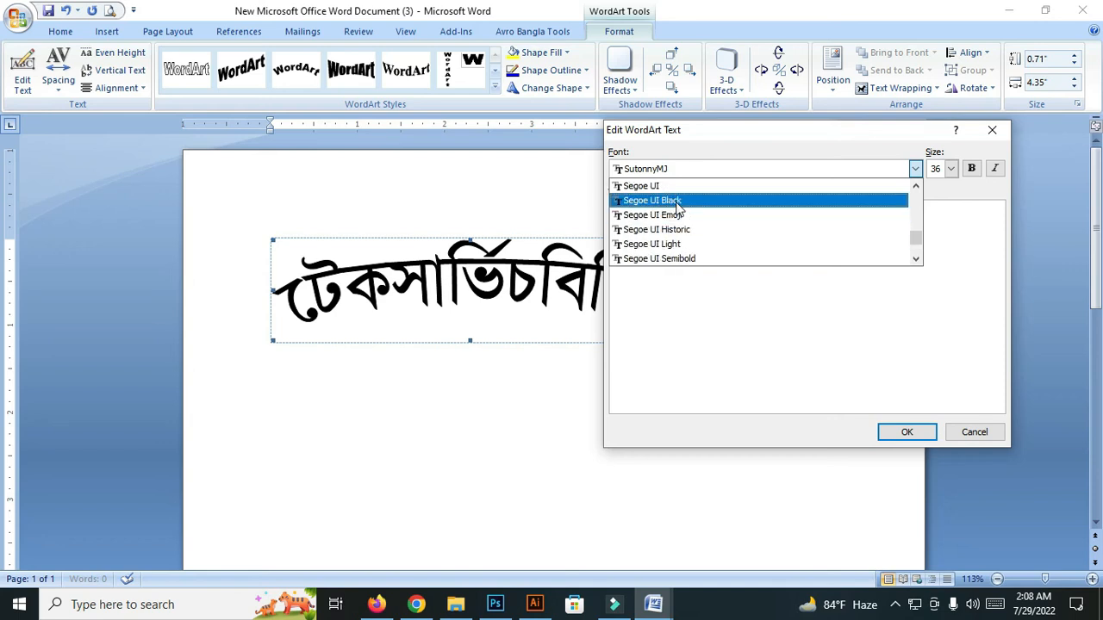
scroll(679, 207, up, 3)
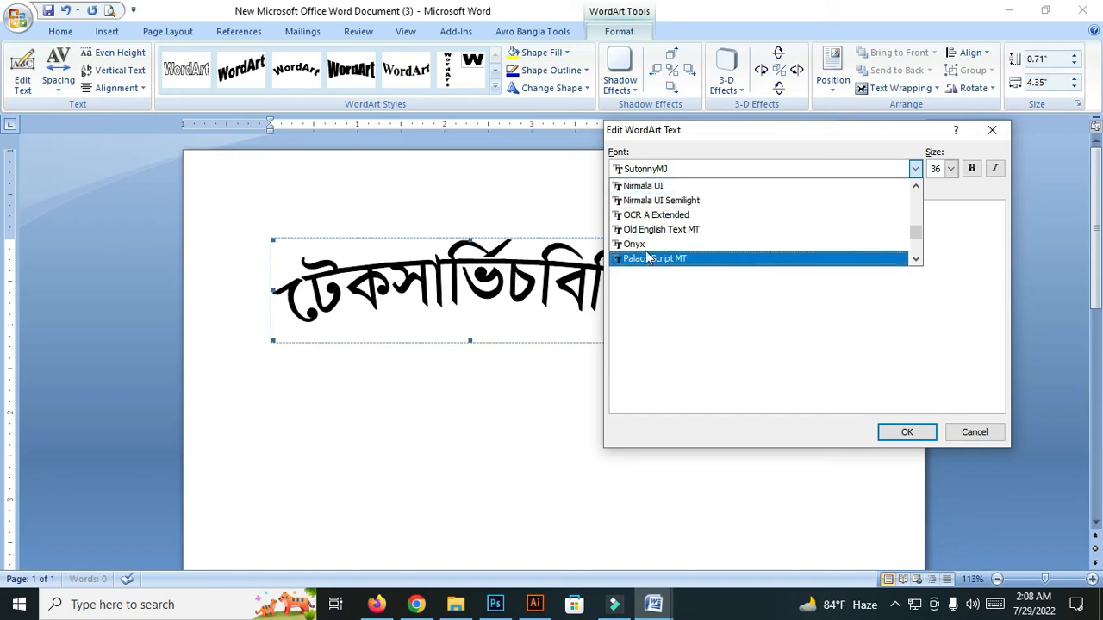
click(645, 245)
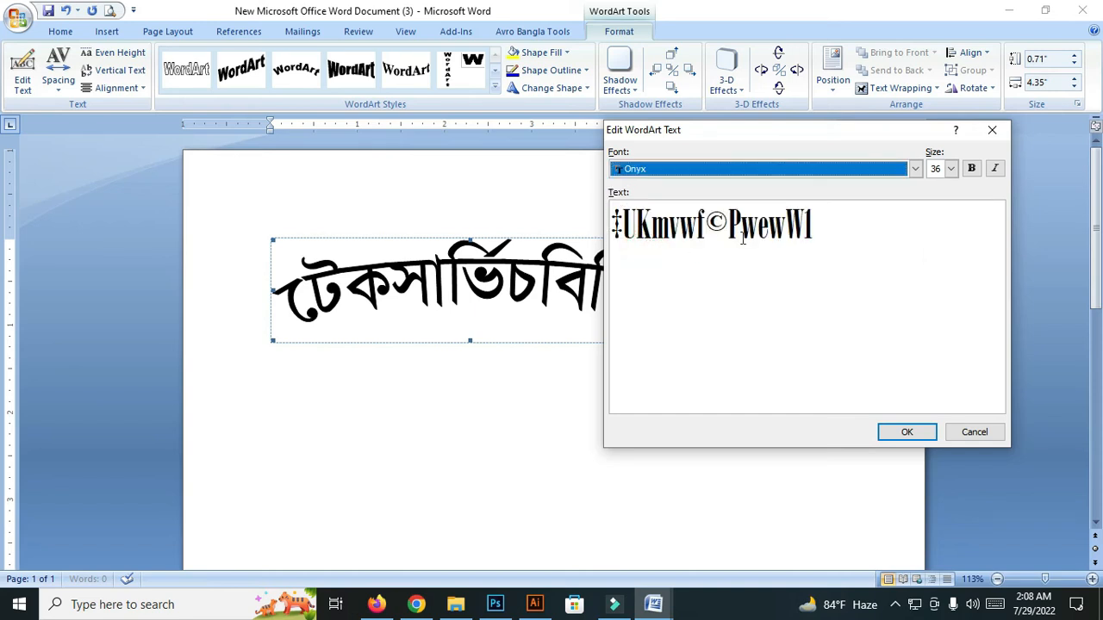
Step: Replace the entire WordArt text with "techservicebd1" and apply it to the document
click(814, 227)
drag(819, 228, 601, 230)
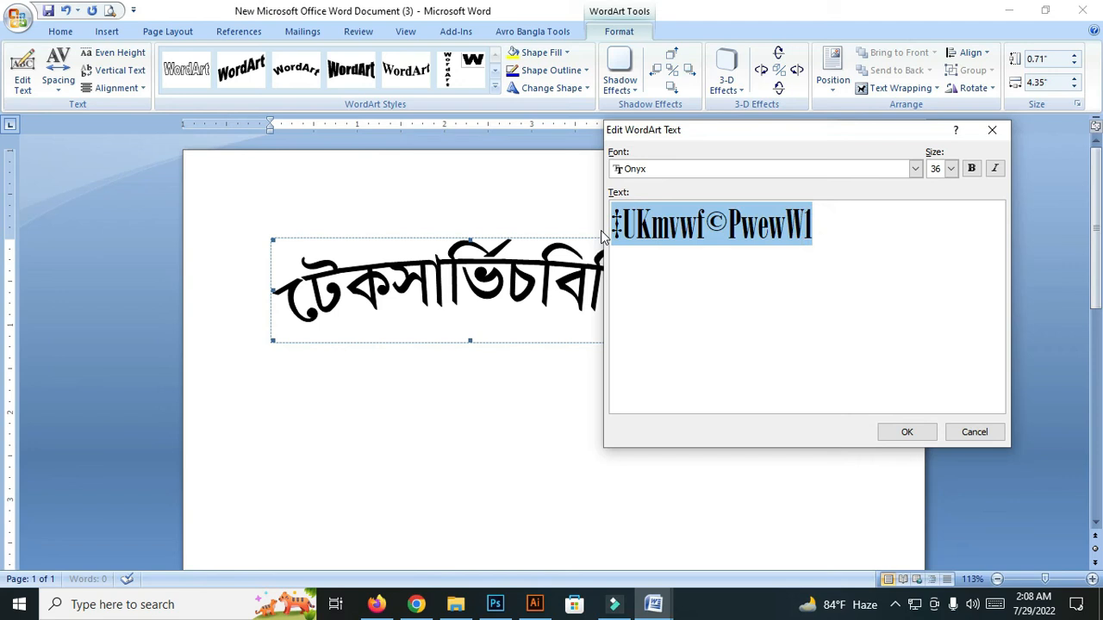
key(BackSpace)
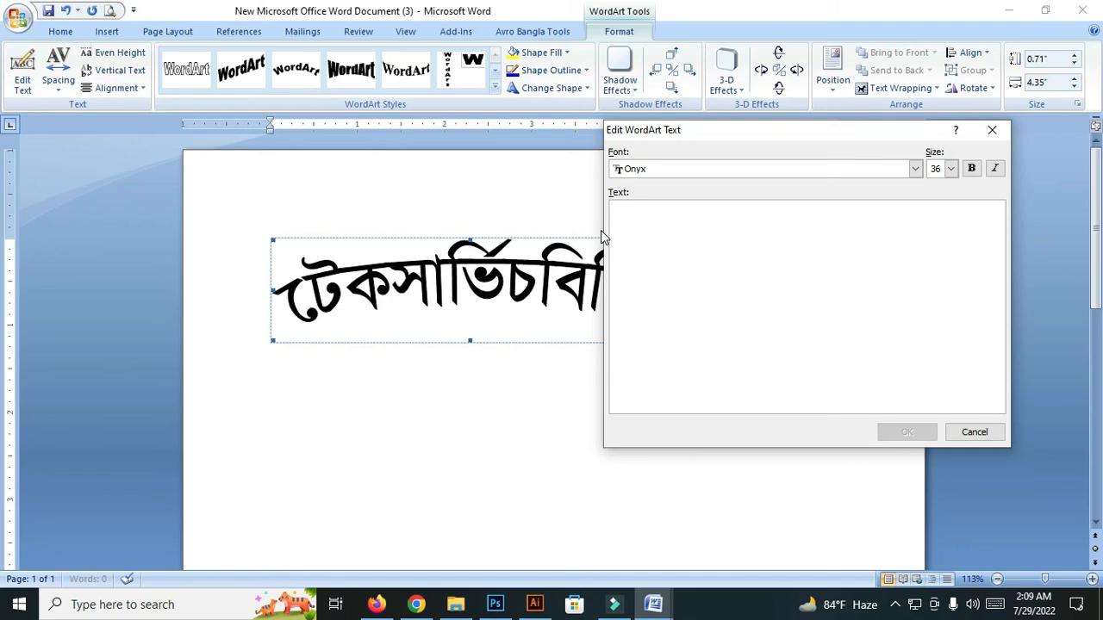
text(h)
key(BackSpace)
text(te)
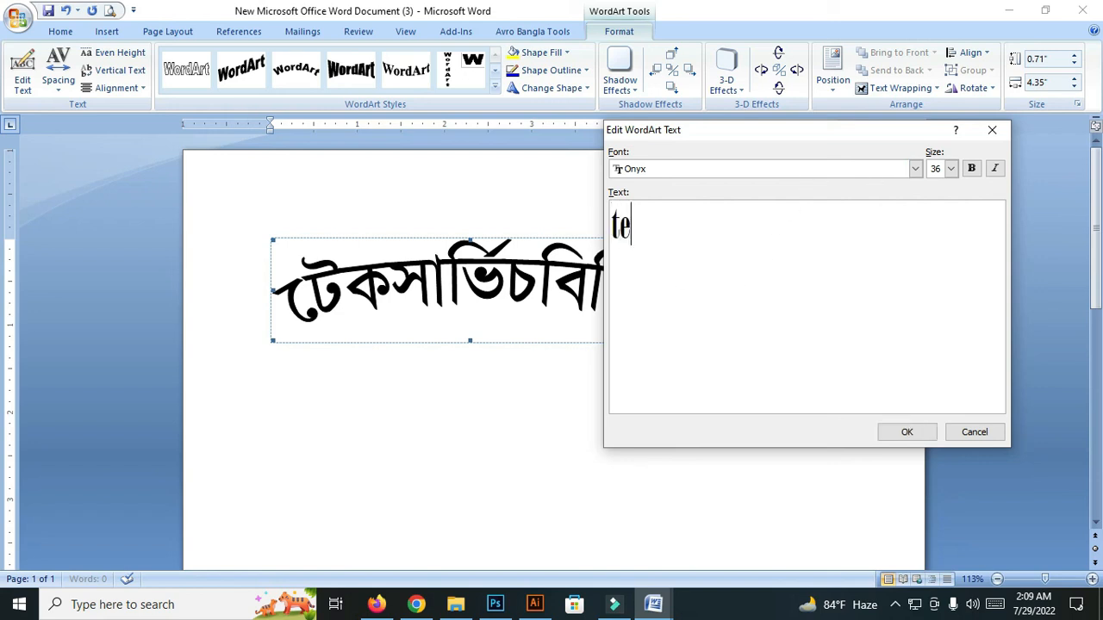
text(chserv)
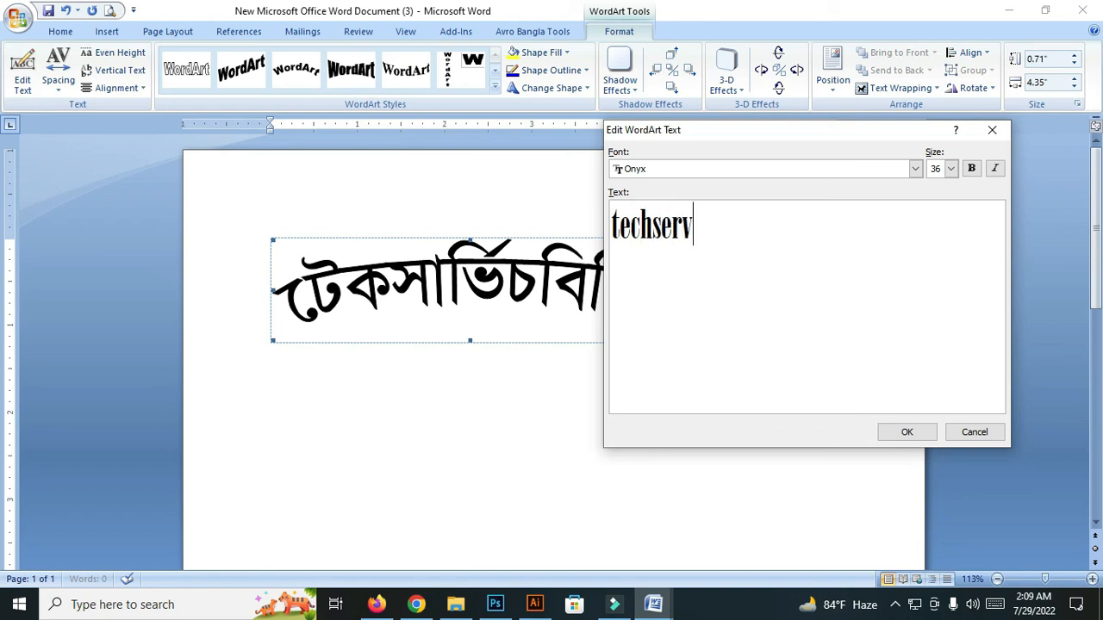
text(icebd1)
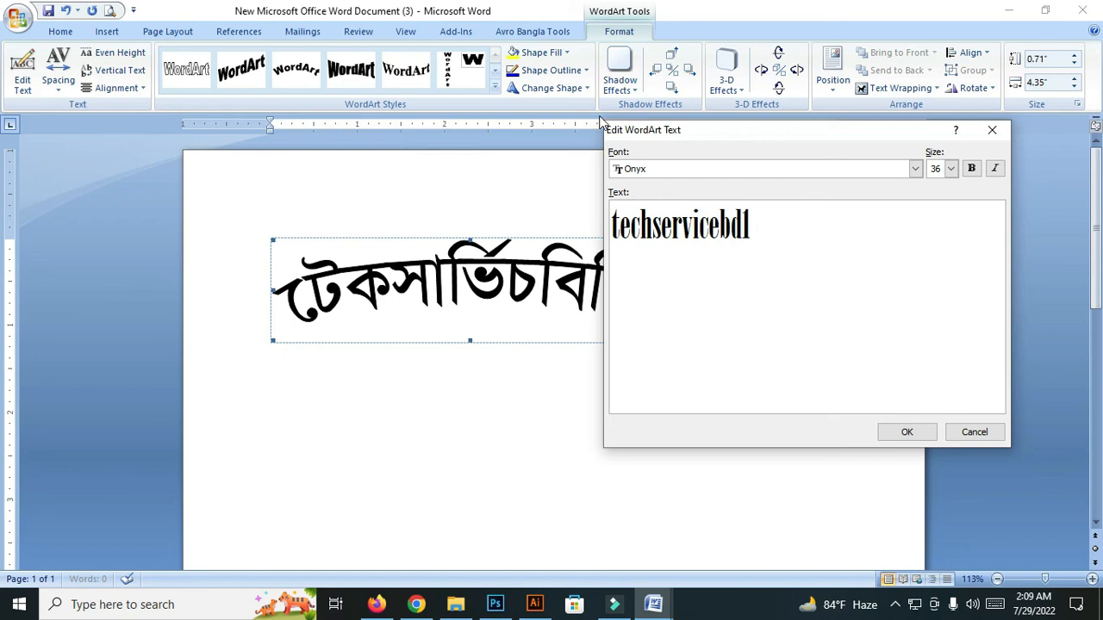
click(907, 432)
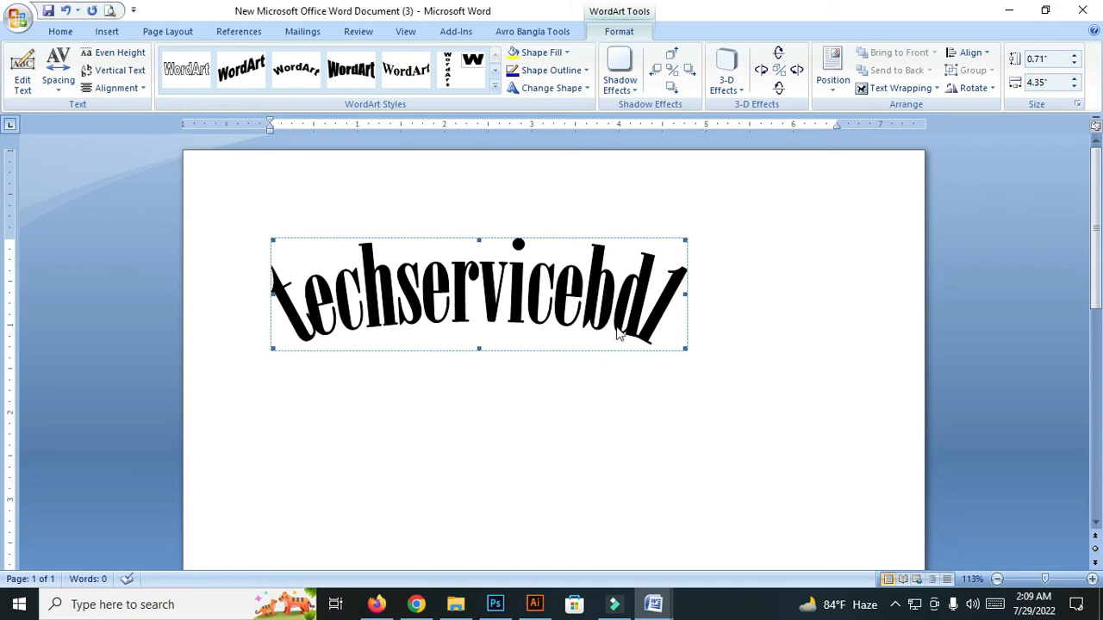
Step: Enlarge the techservicebd1 WordArt to about 2.76" high and 5.85" wide, deepening its arch
drag(687, 349, 820, 405)
click(633, 275)
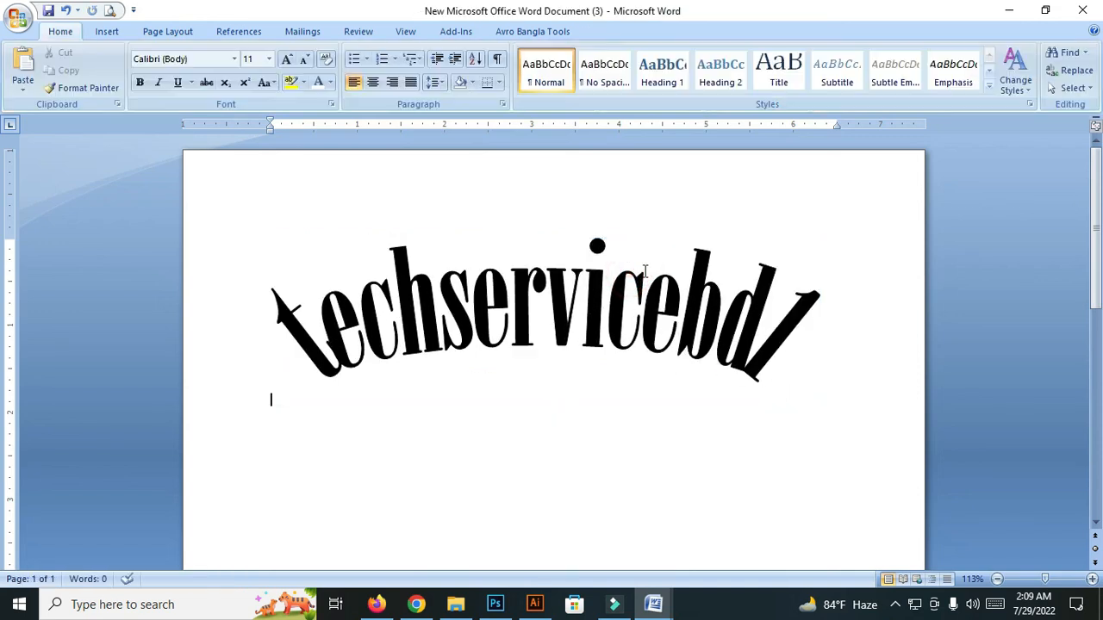
click(348, 341)
drag(272, 403, 242, 433)
drag(563, 436, 562, 552)
scroll(523, 321, down, 1)
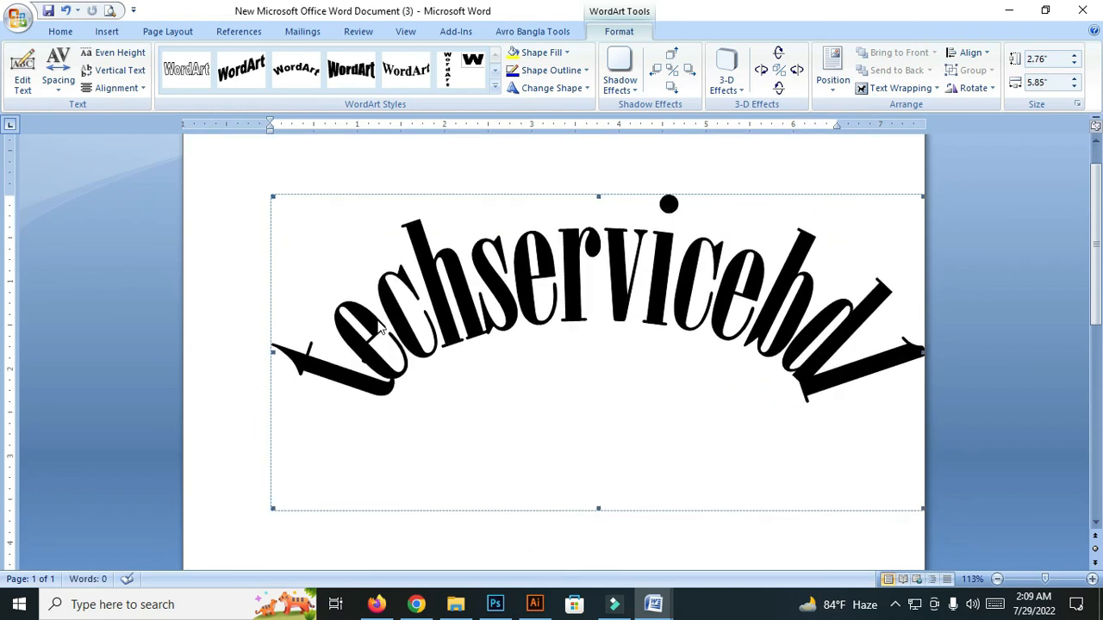
Step: Reduce the techservicebd1 WordArt slightly to about 2.67" high and 5.55" wide
click(297, 334)
click(738, 281)
drag(922, 197, 895, 206)
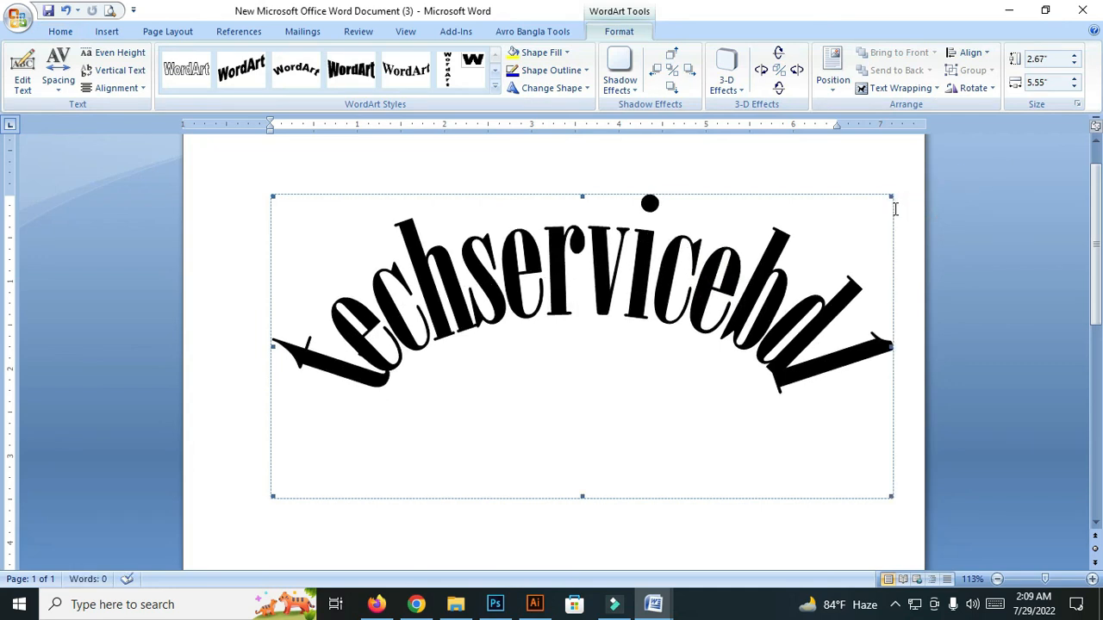